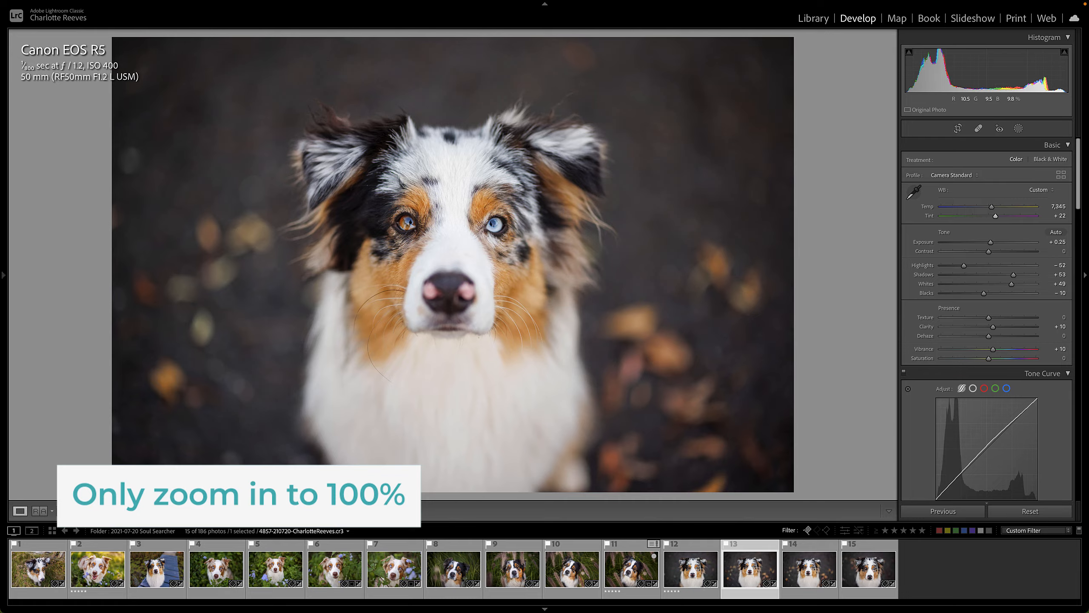
- Examine both of the dog's eyes in the portrait at 100% and at 200% zoom
left_click(472, 228)
left_click_drag(471, 228, 514, 274)
left_click(3, 274)
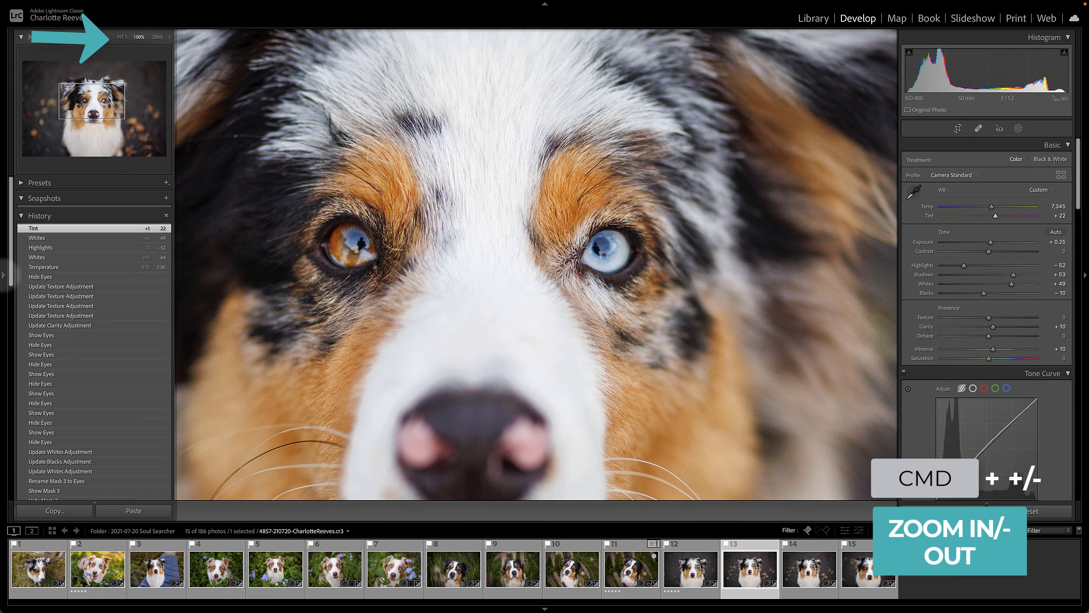
left_click(157, 37)
left_click_drag(185, 309, 397, 341)
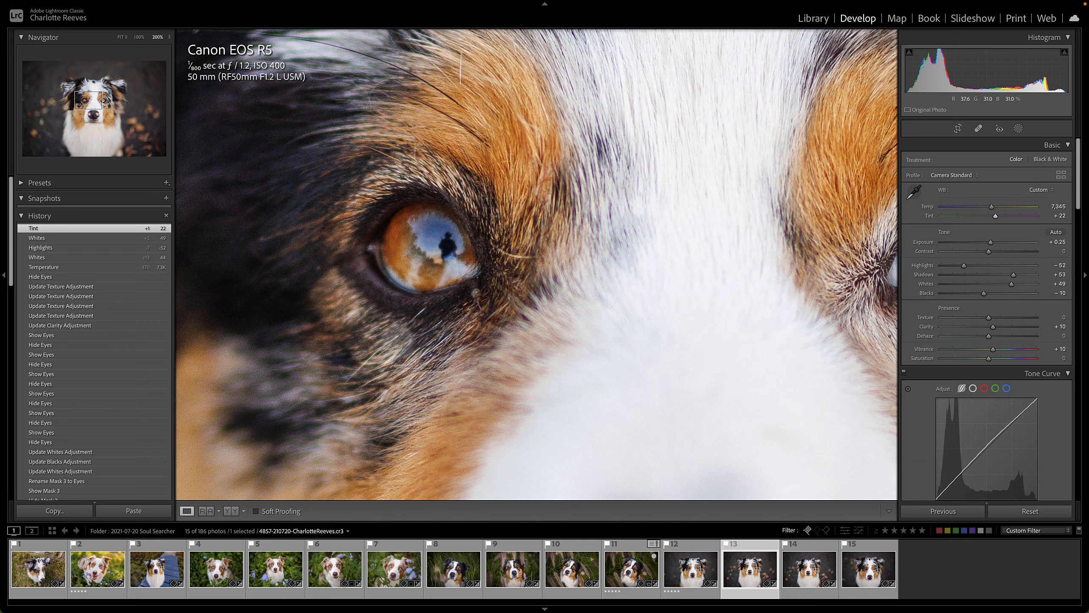
left_click_drag(806, 314, 548, 286)
left_click_drag(686, 232, 798, 229)
left_click_drag(264, 194, 421, 180)
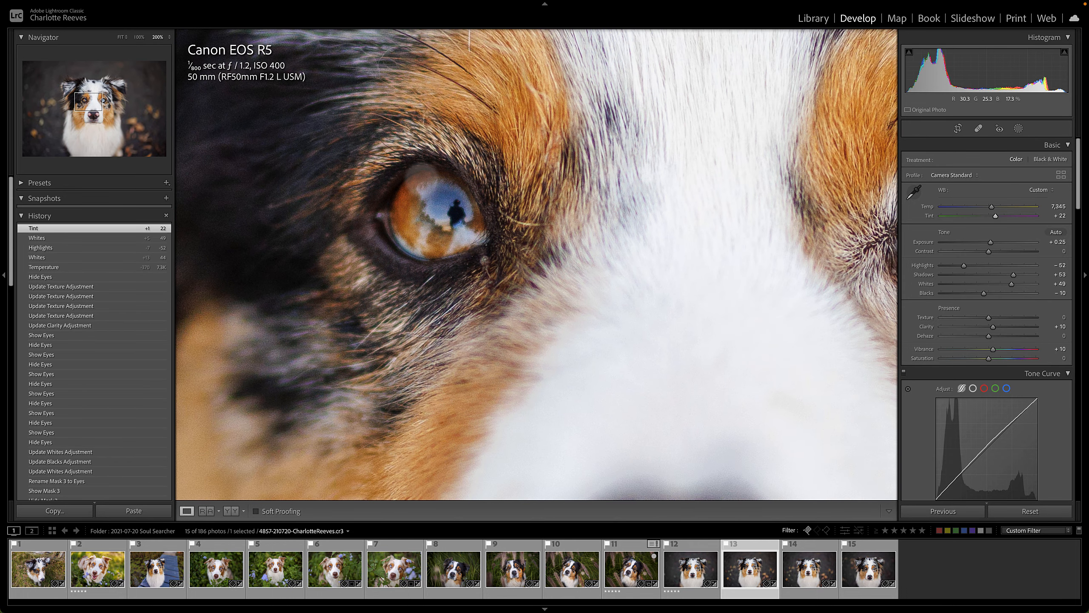
- Inspect the sharpness of the dog's eyes and surrounding fur at 100% zoom, and return to the whole-photo view
left_click(139, 37)
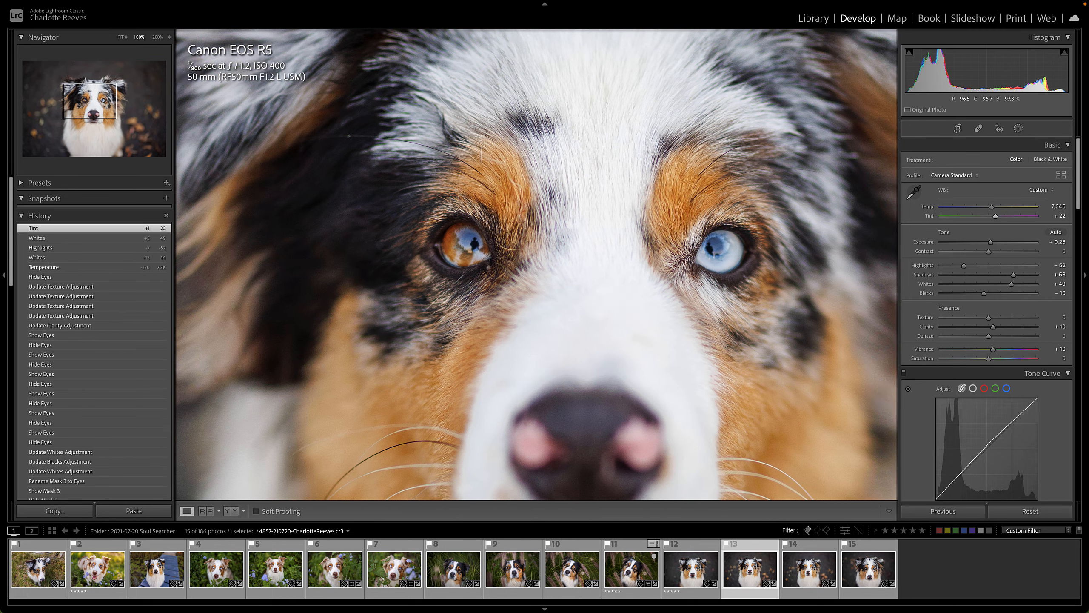
left_click_drag(536, 257, 461, 257)
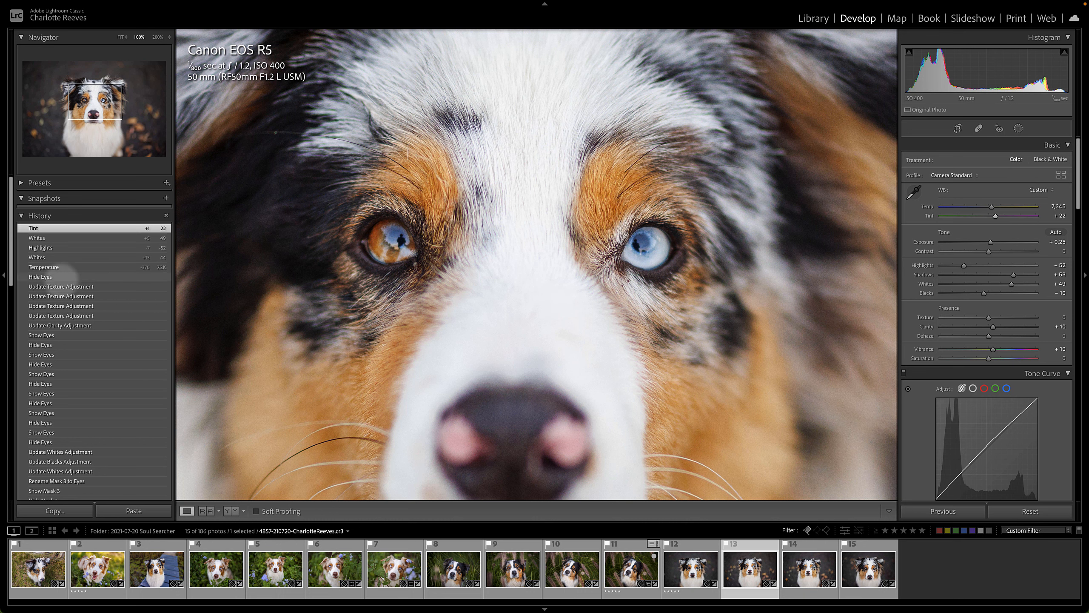
left_click(3, 275)
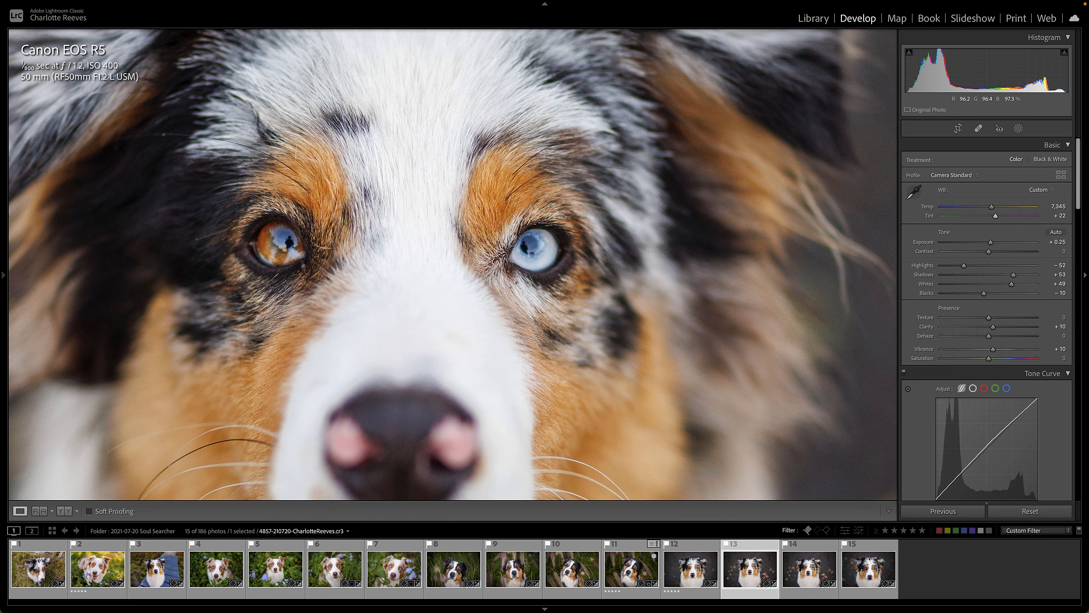
left_click_drag(465, 264, 529, 251)
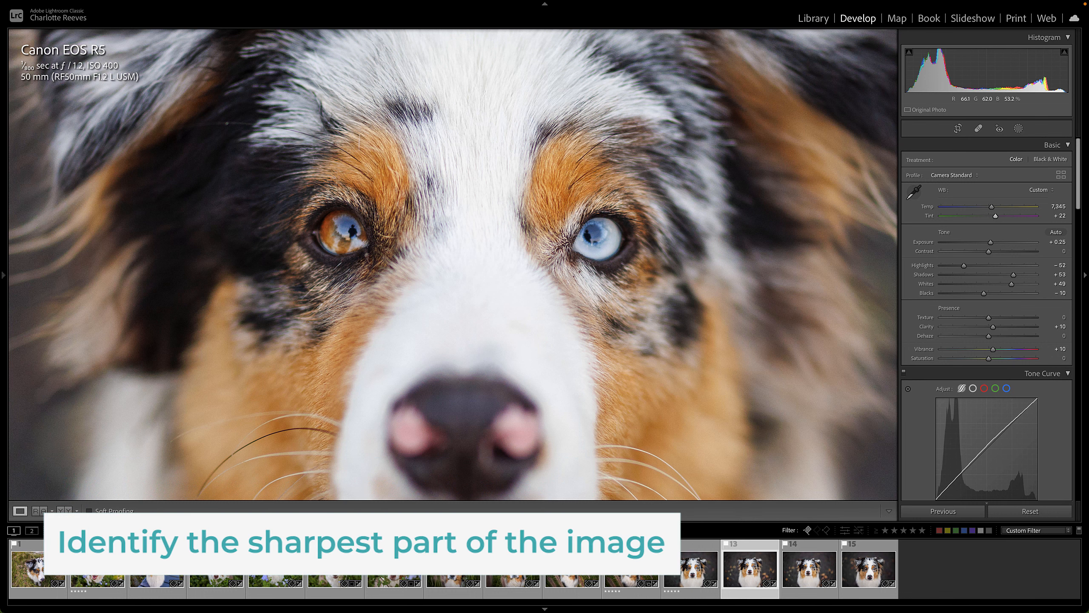
left_click_drag(540, 247, 488, 225)
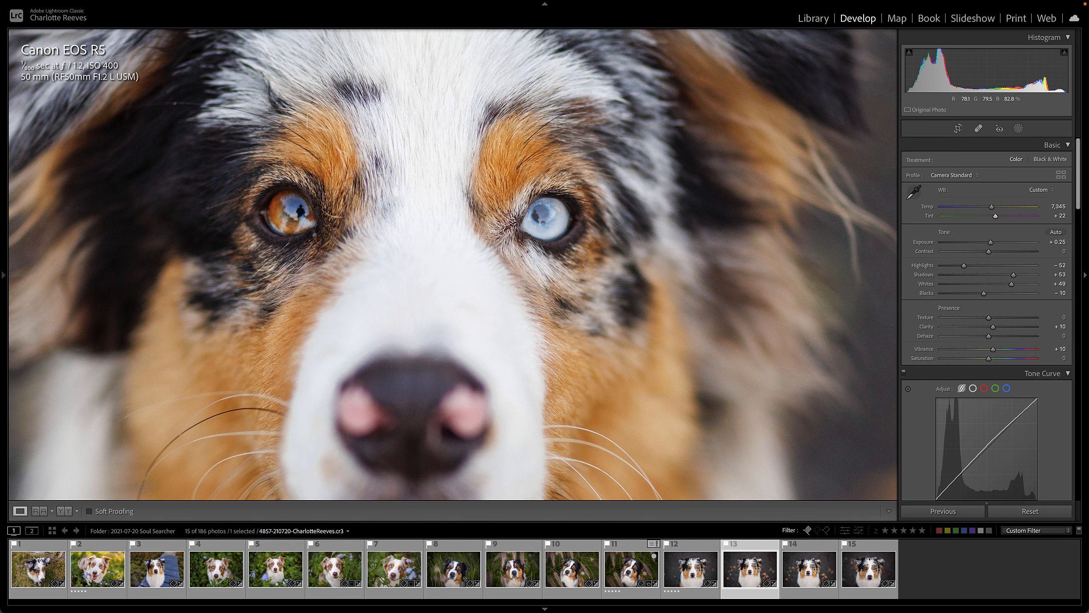
left_click_drag(283, 214, 325, 184)
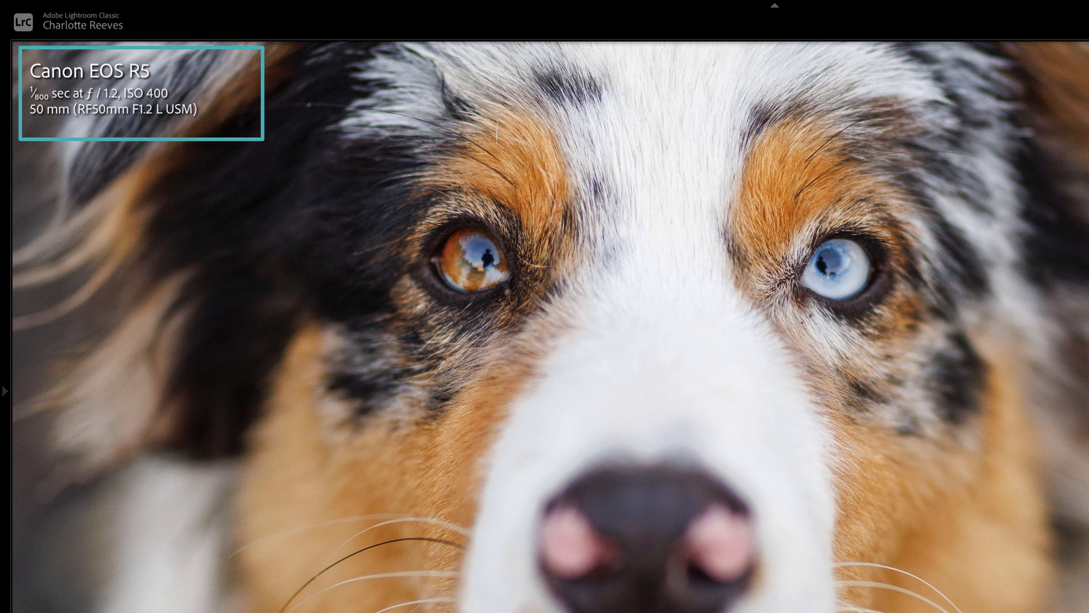
left_click(732, 389)
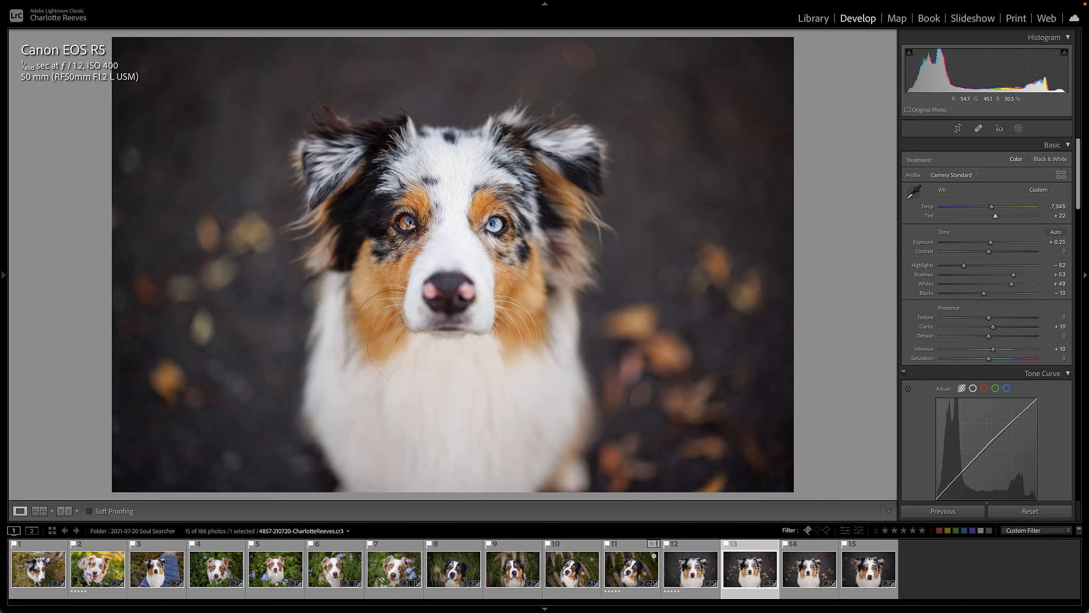
- Filter the filmstrip to five-star photos and check the eye focus at 100% in the first and second ones
left_click(453, 241)
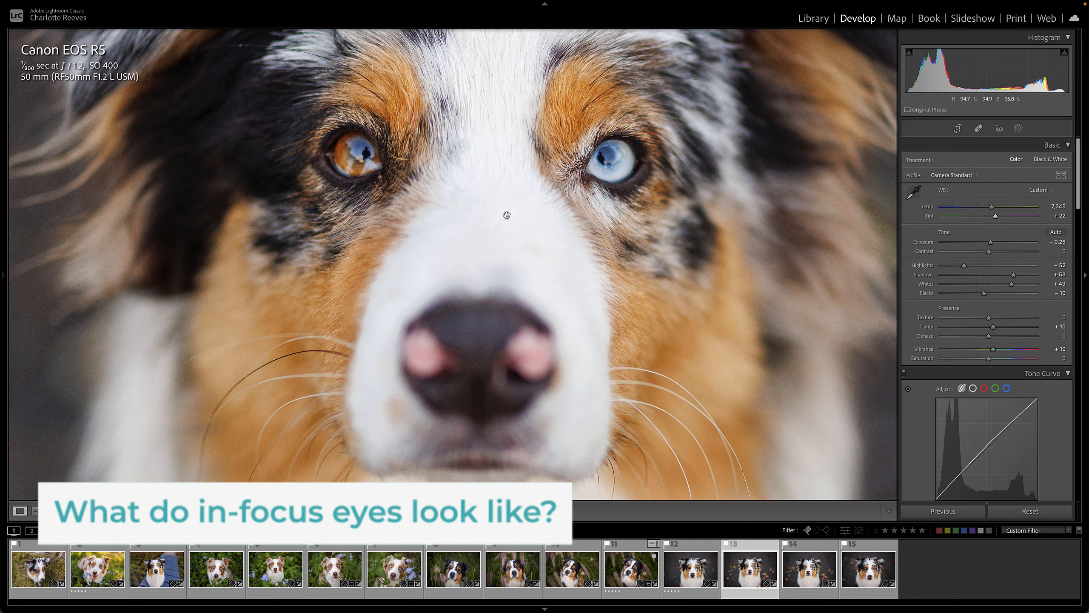
left_click(922, 531)
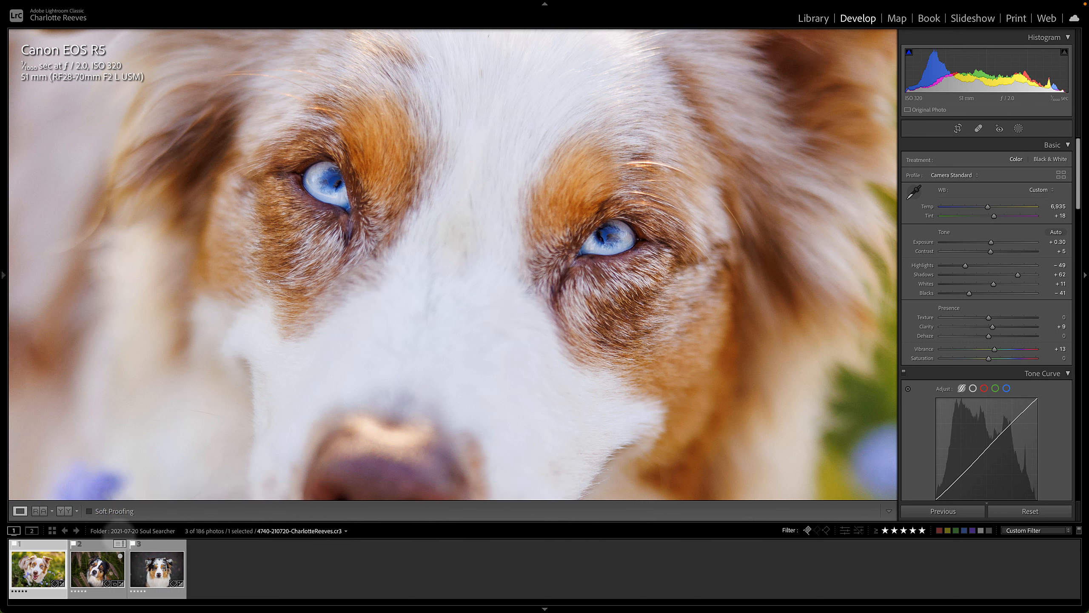
left_click(97, 568)
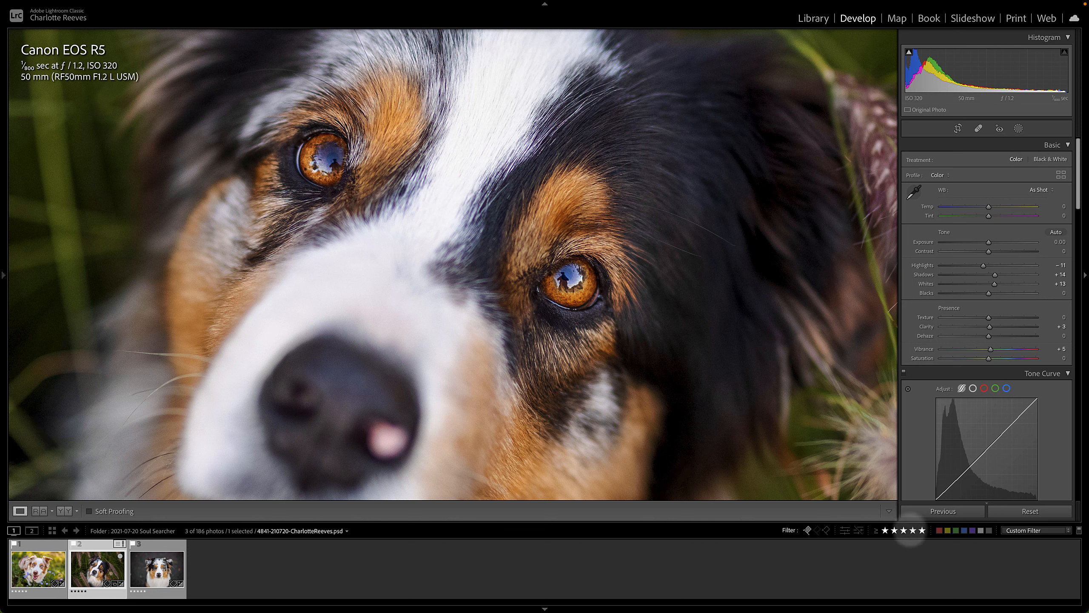
- Turn off the five-star filter and inspect the eyes in photo 12, close up and in the full frame
left_click(922, 530)
left_click(696, 573)
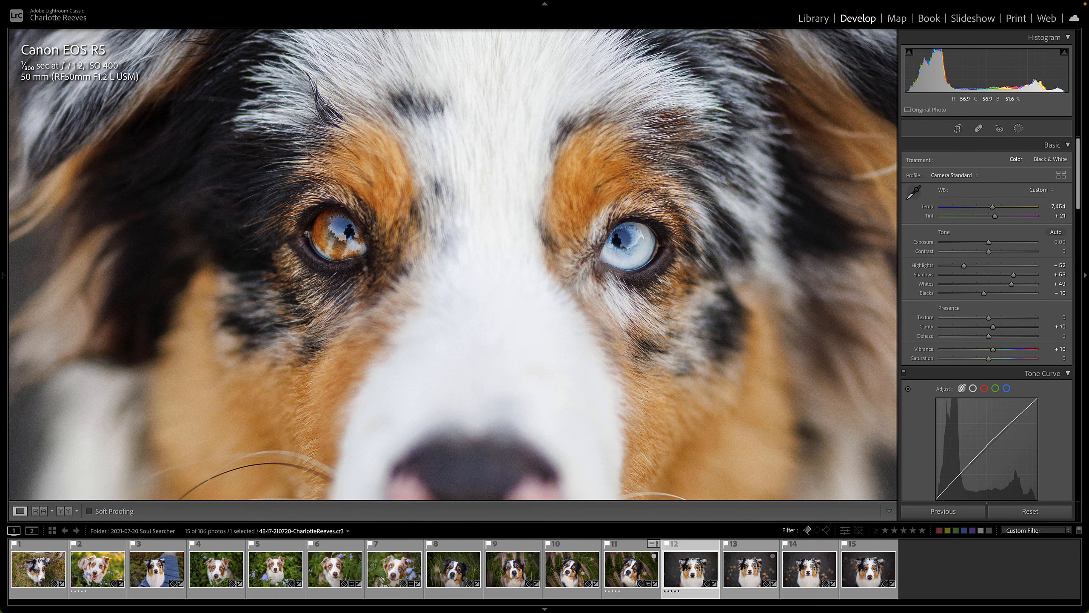
key("z")
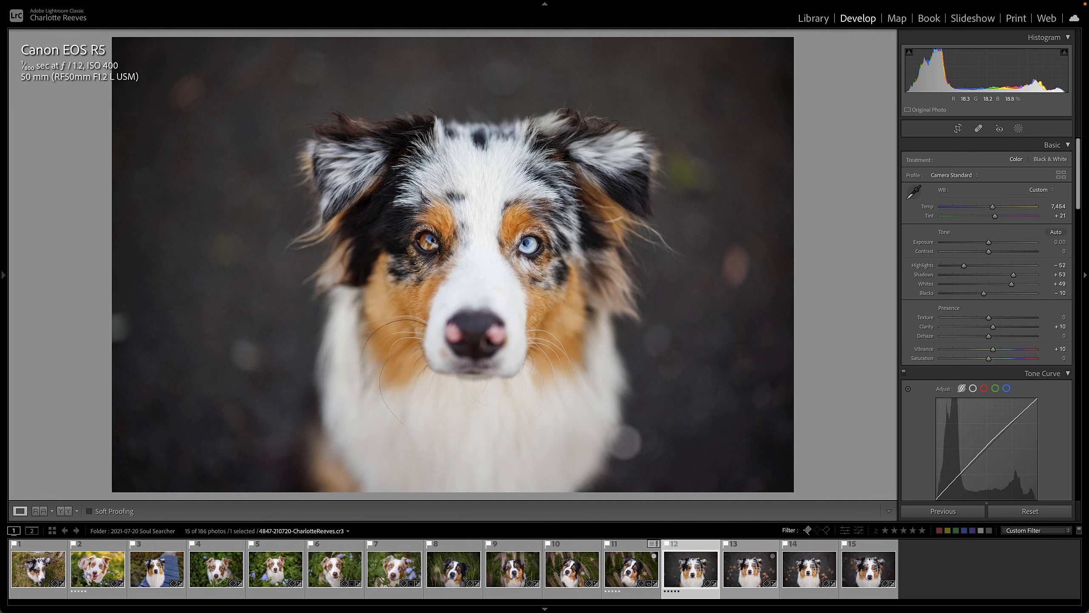
- Check the eye focus in photo 13 in the full frame and at 100% zoom
left_click(749, 575)
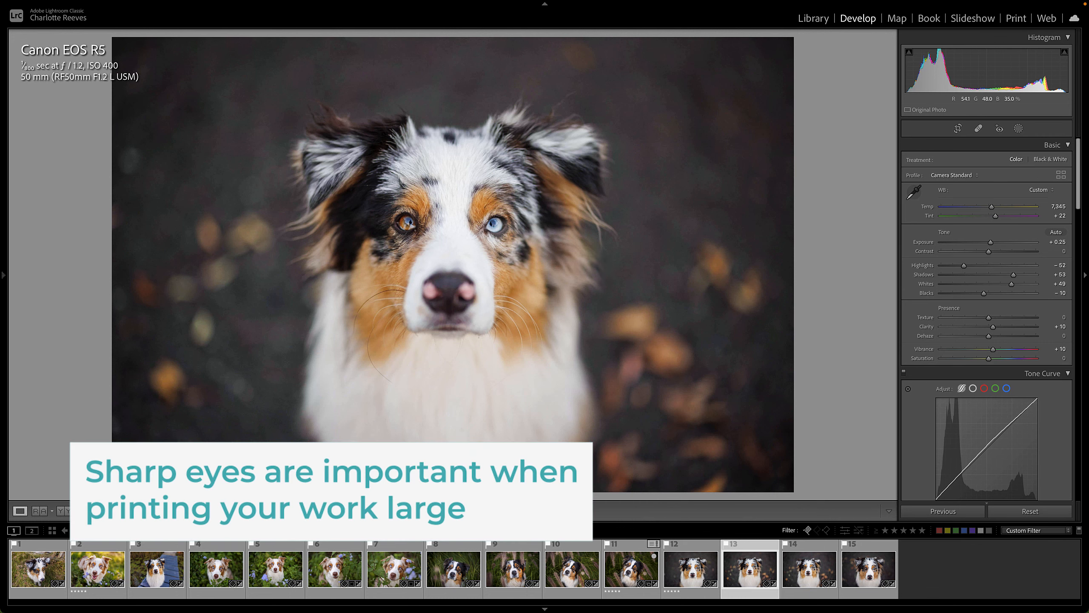
left_click(506, 238)
left_click_drag(279, 220, 399, 220)
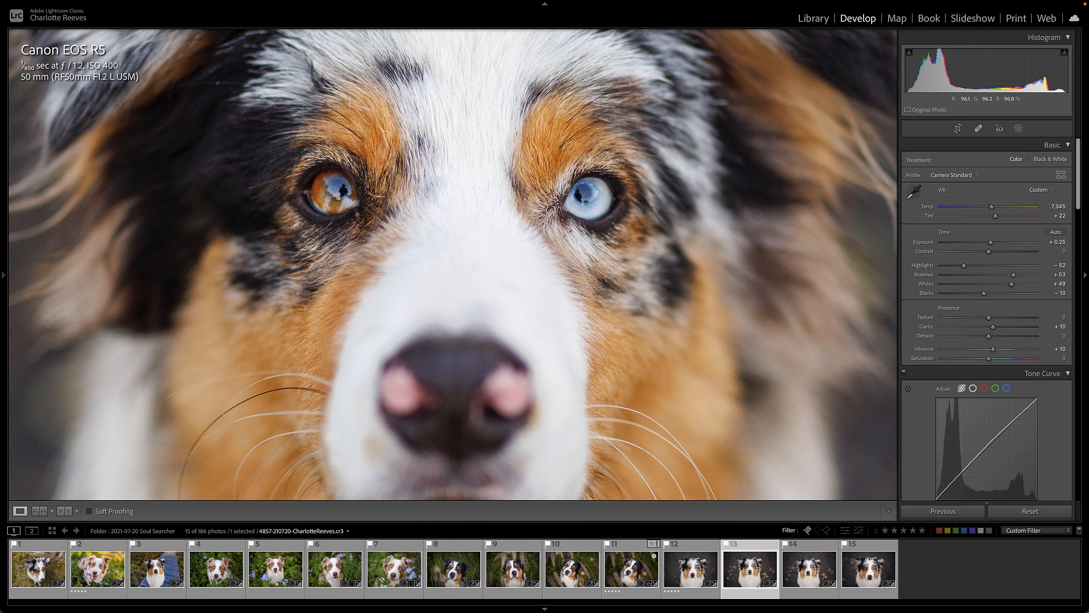
left_click(572, 303)
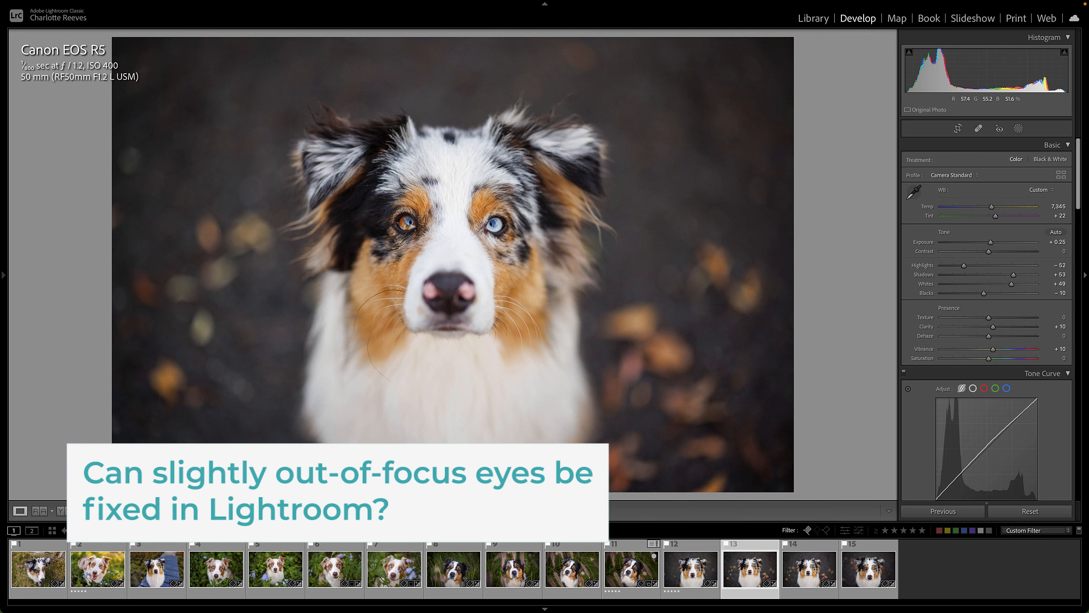
- Open the masks of photo 13, turn on the Eyes mask and expand it to show its brush
left_click(423, 233)
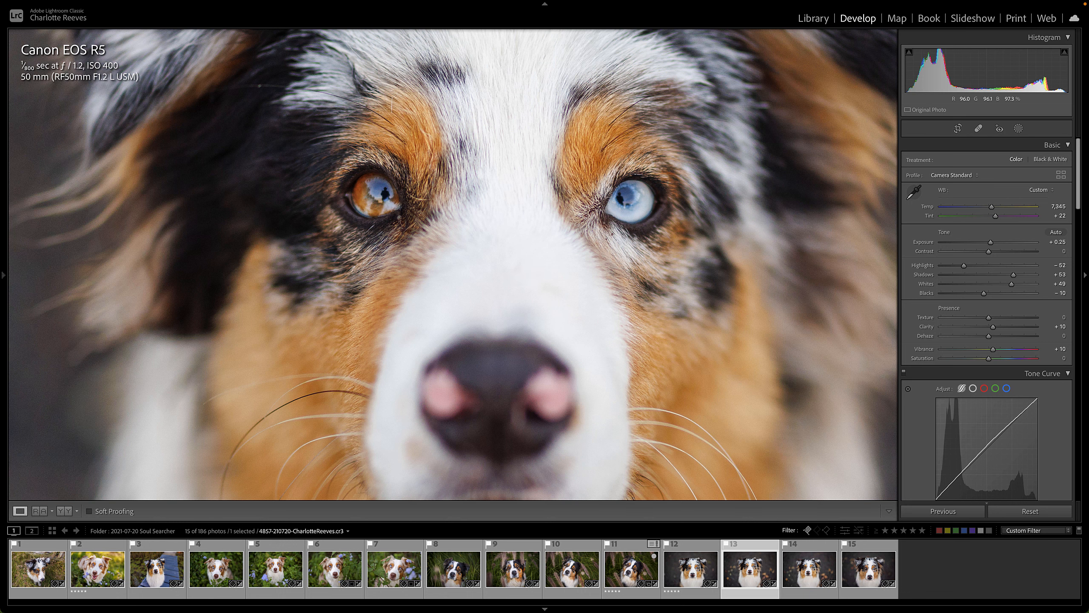
left_click_drag(525, 271, 518, 308)
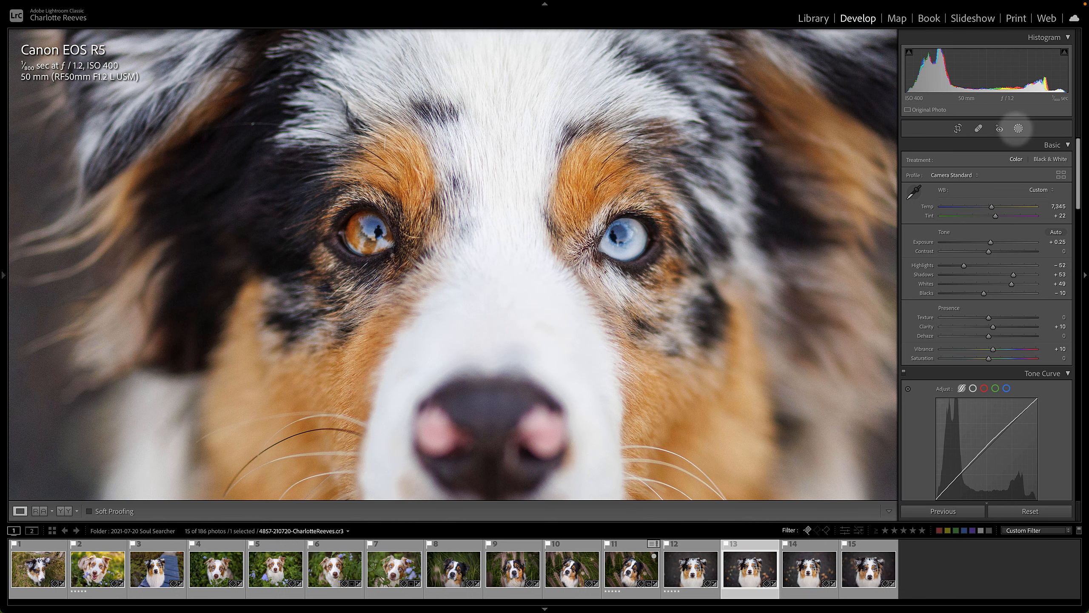
left_click(1019, 128)
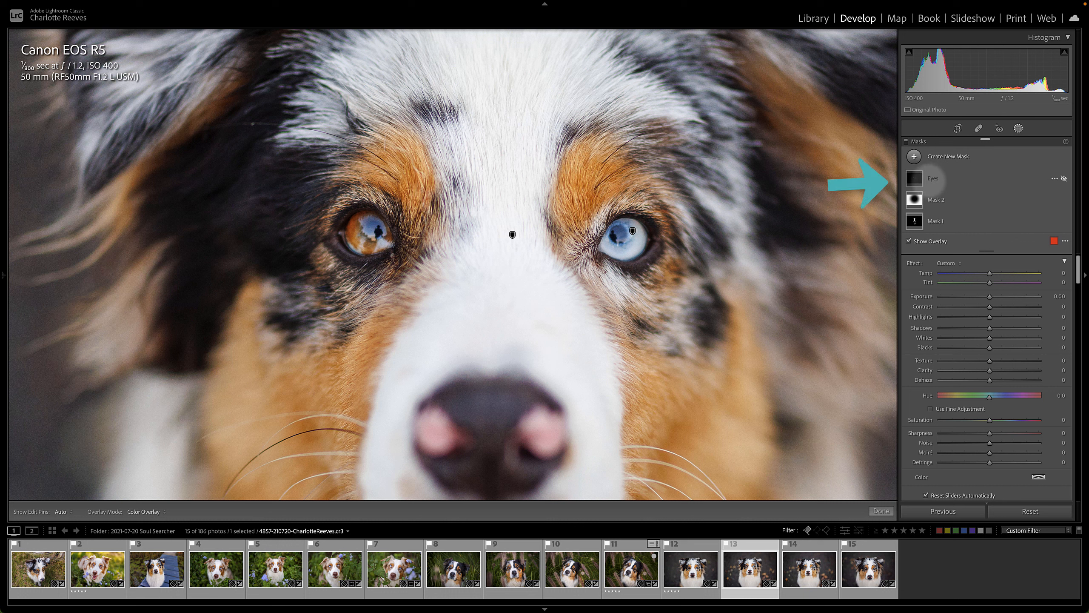
left_click(914, 178)
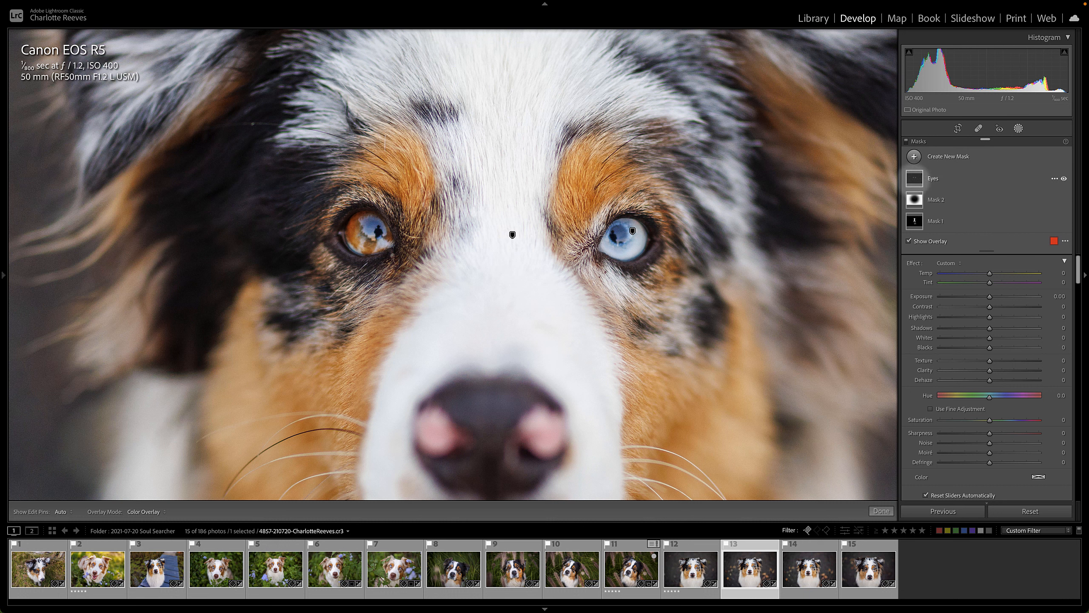
left_click(916, 177)
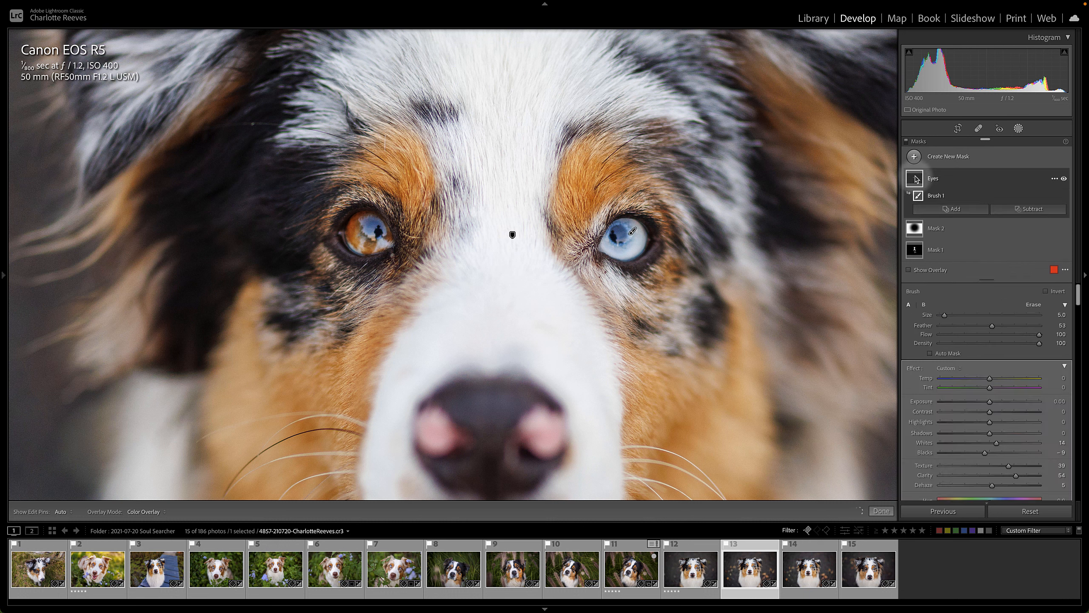
- Check the Eyes mask's coverage with its colour overlay, and compare the eyes with the mask off and on
mouse_move(915, 176)
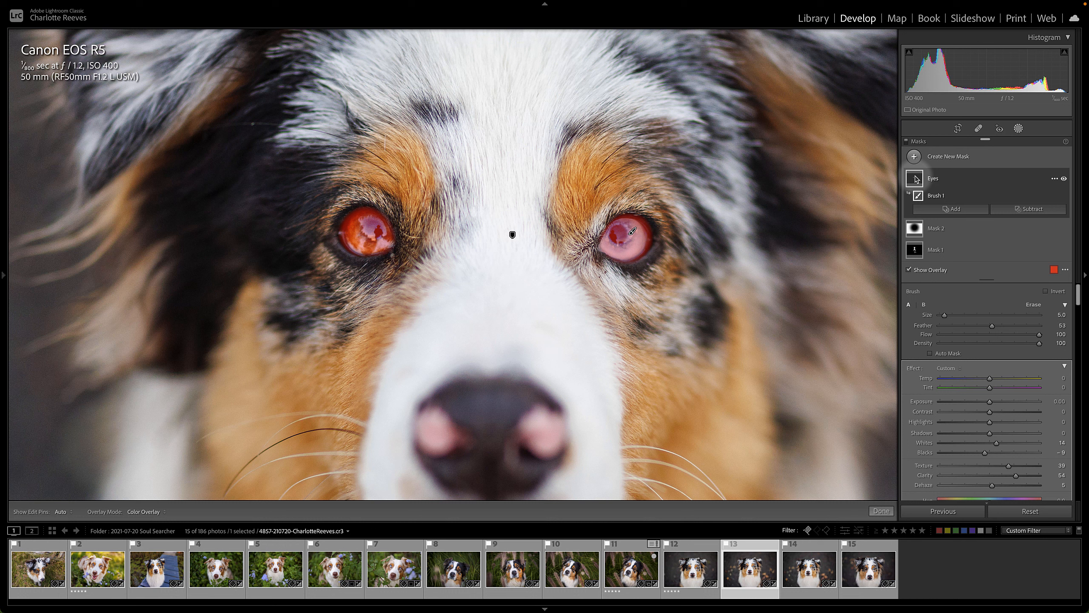
key("o")
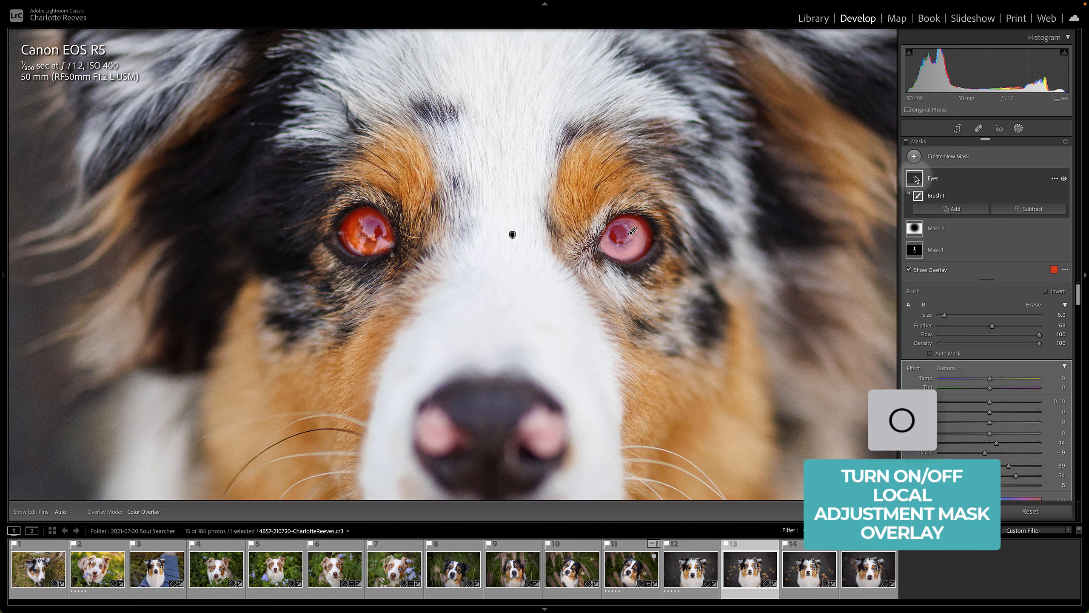
key("o")
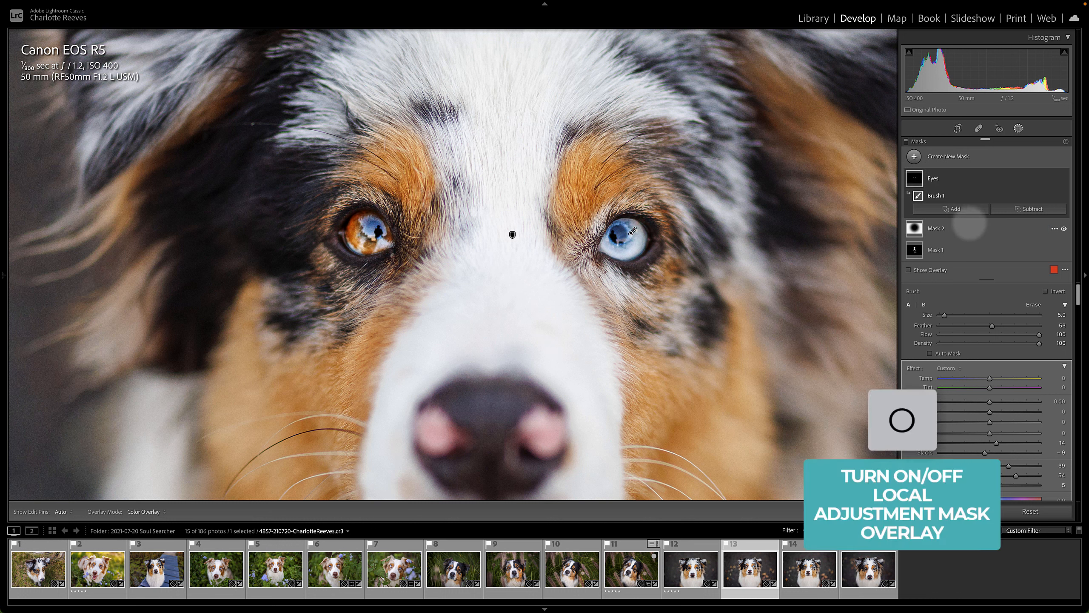
left_click(1065, 179)
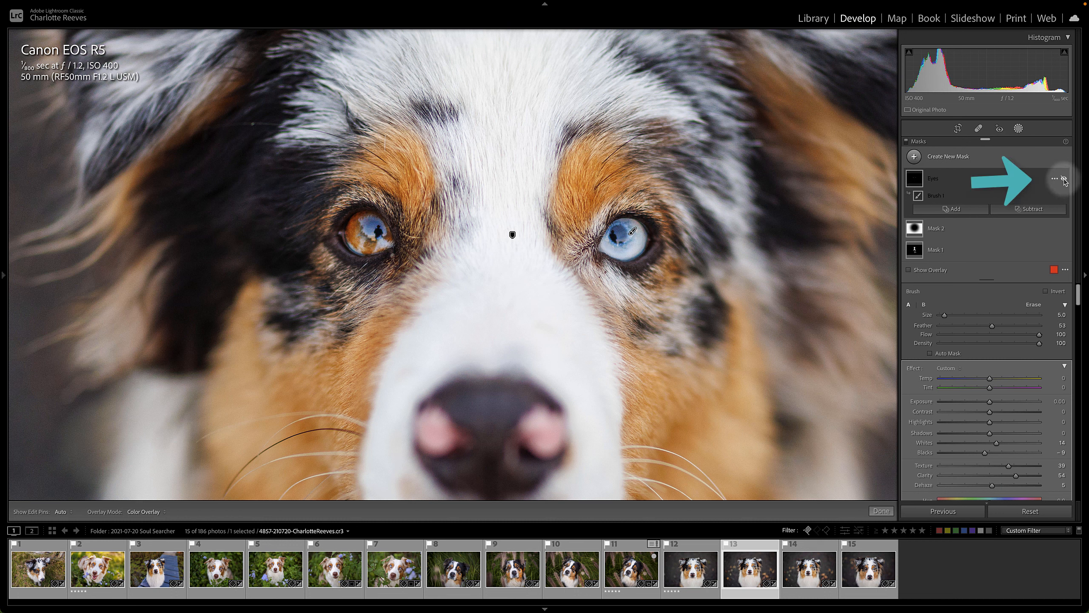
left_click(1065, 180)
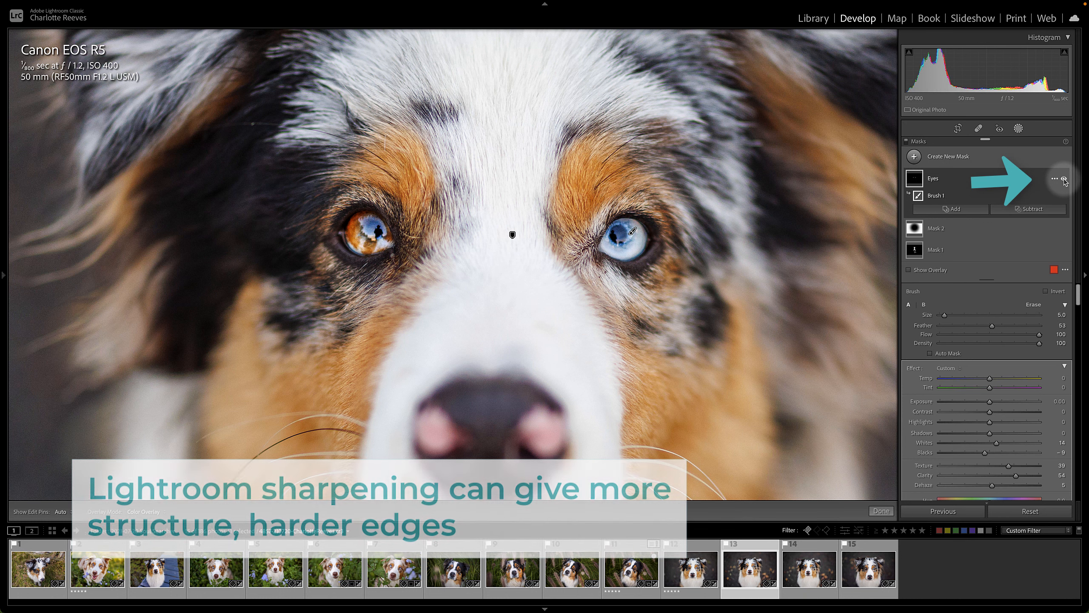
- Review the Eyes mask's slider settings down to Defringe, and compare its sharpening effect off and on
scroll(1028, 384, "down", 3)
scroll(1028, 384, "down", 1)
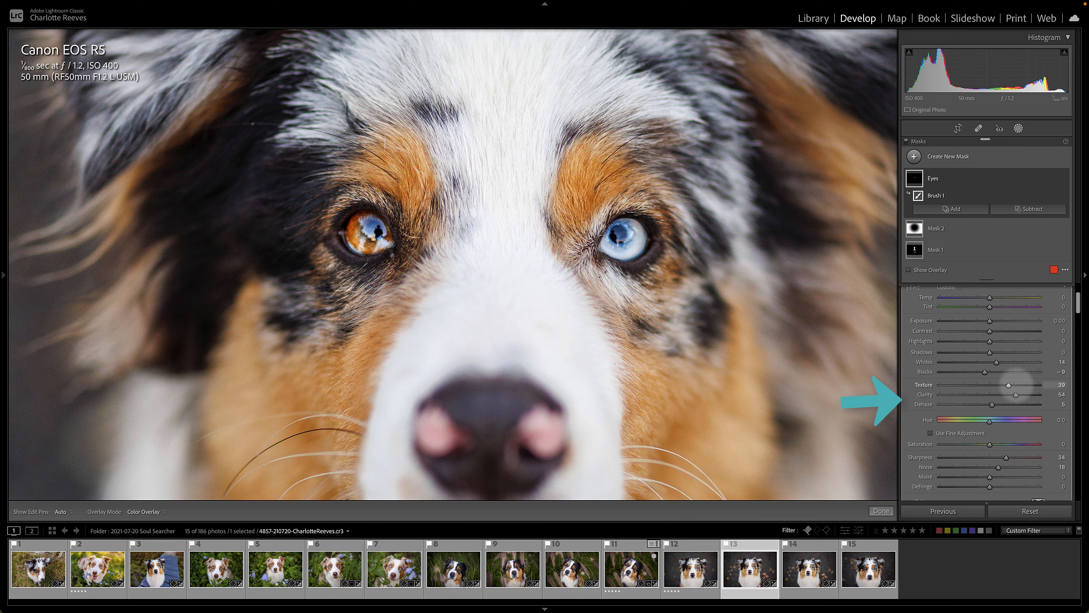
scroll(1016, 389, "down", 2)
scroll(1016, 387, "down", 1)
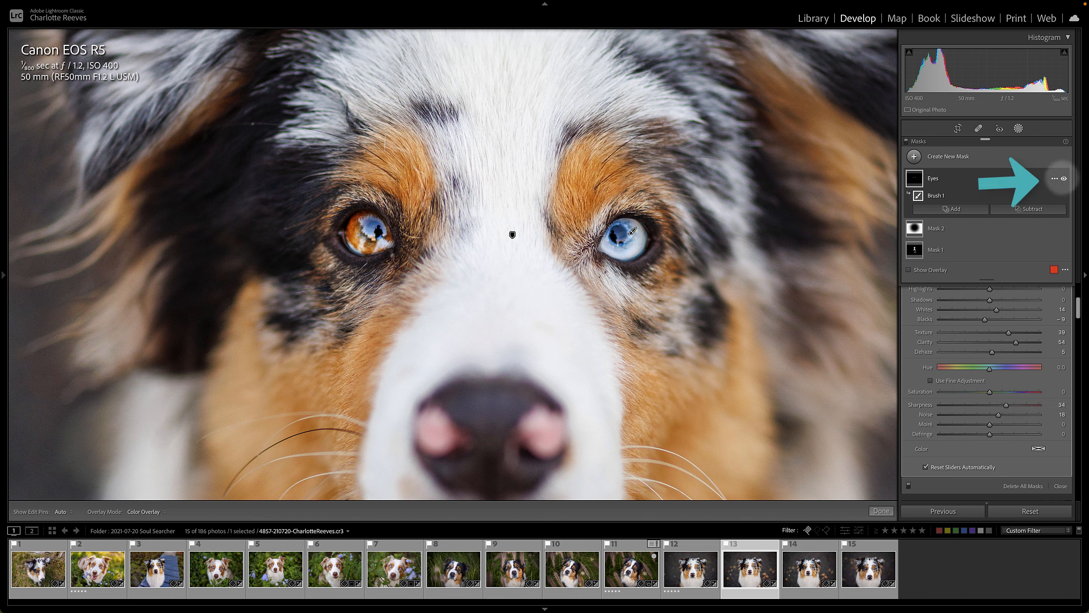
left_click(1064, 178)
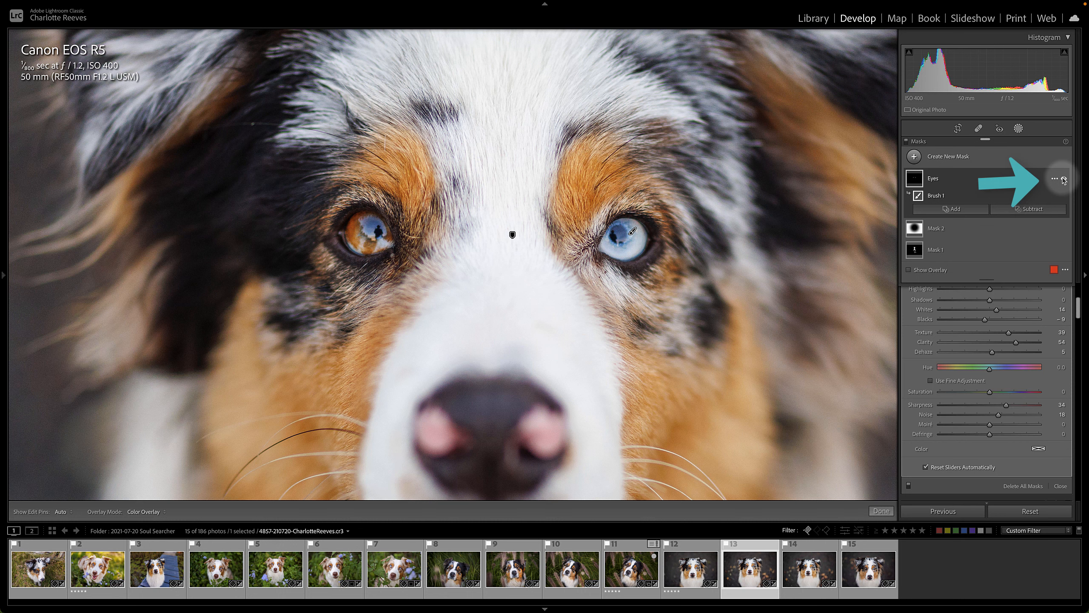
left_click(1064, 178)
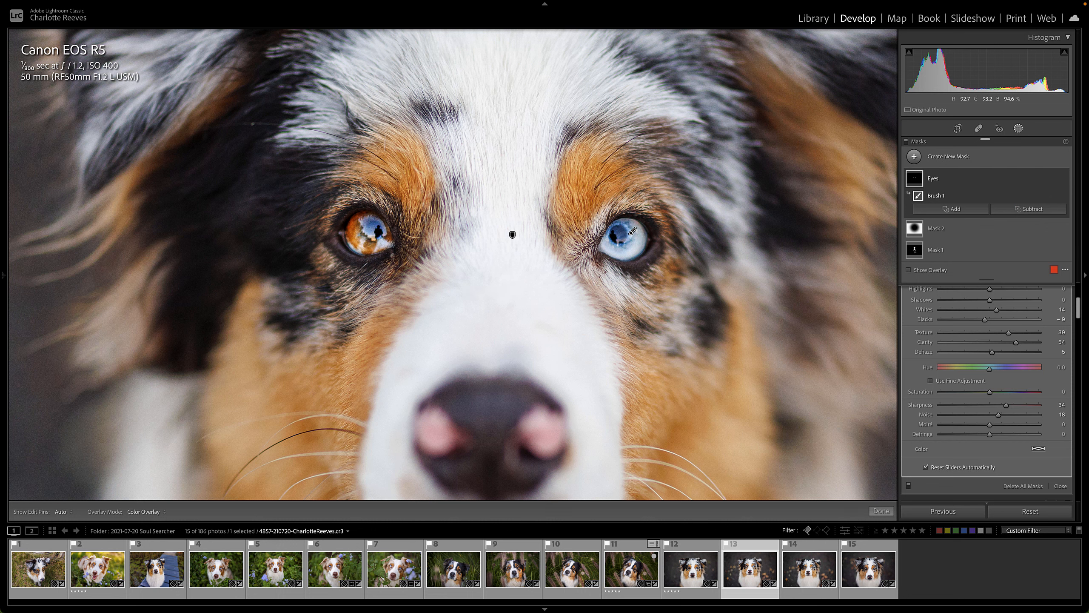
- View the whole portrait with the Eyes mask applied, close the masking tools and reopen them
key("z")
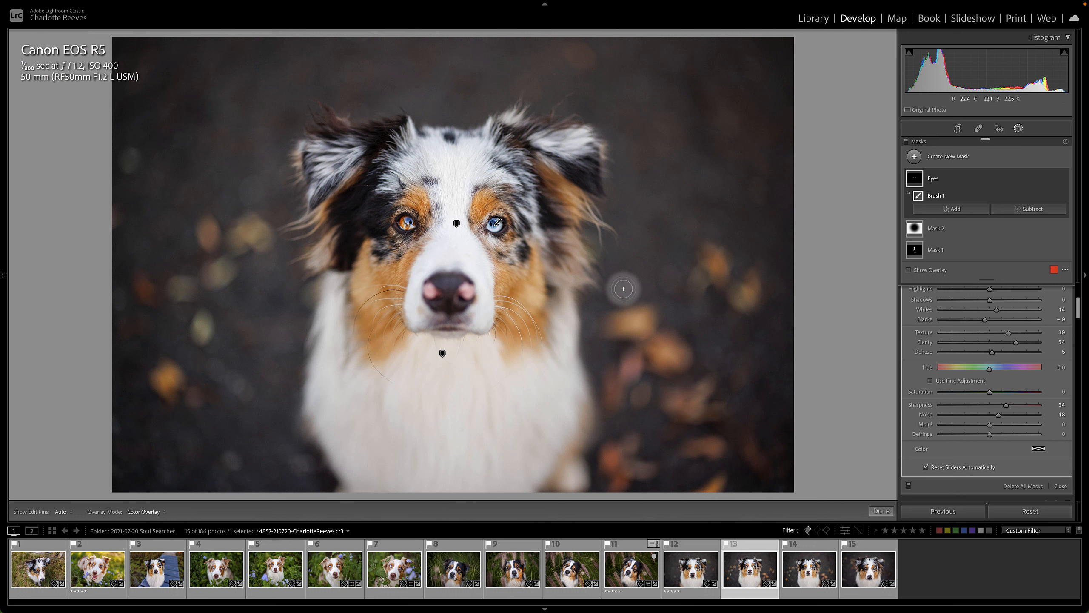
key("Escape")
key("shift+w")
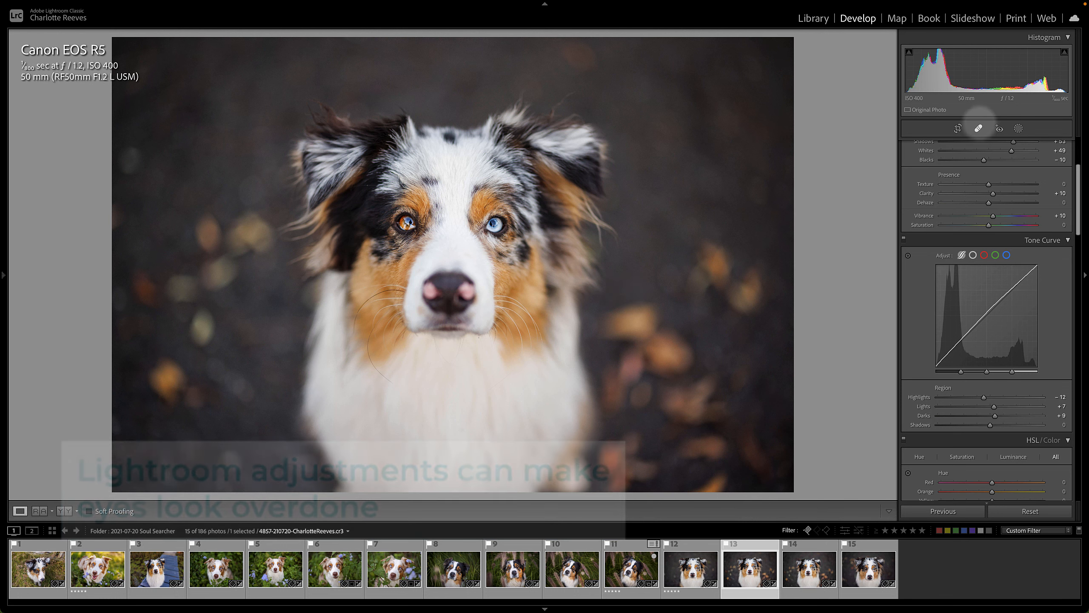
left_click(1019, 128)
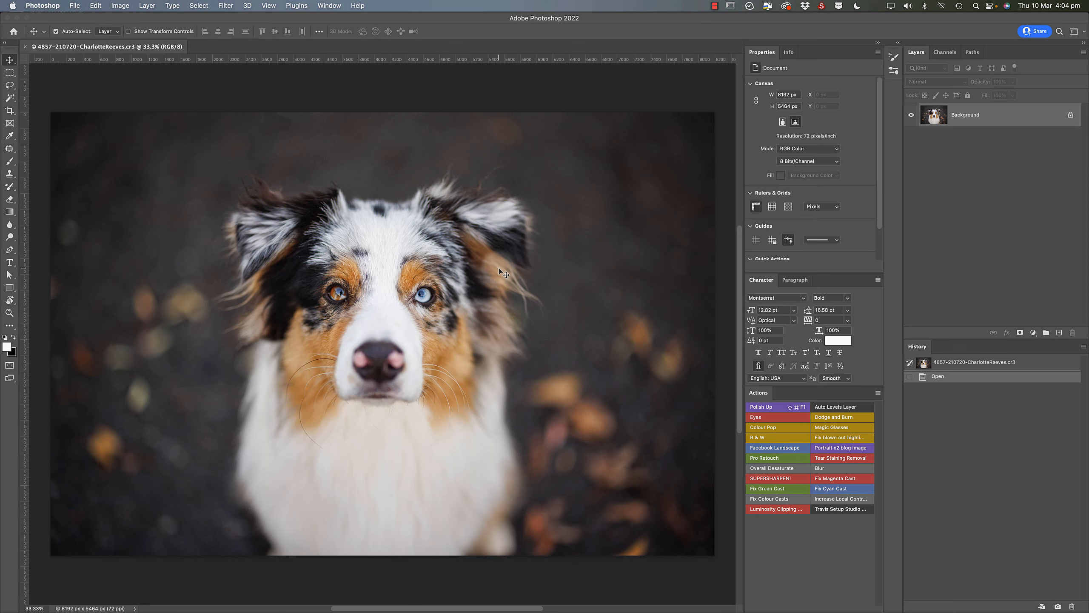
- Duplicate the Background layer of the dog portrait
scroll(356, 301, "up", 2)
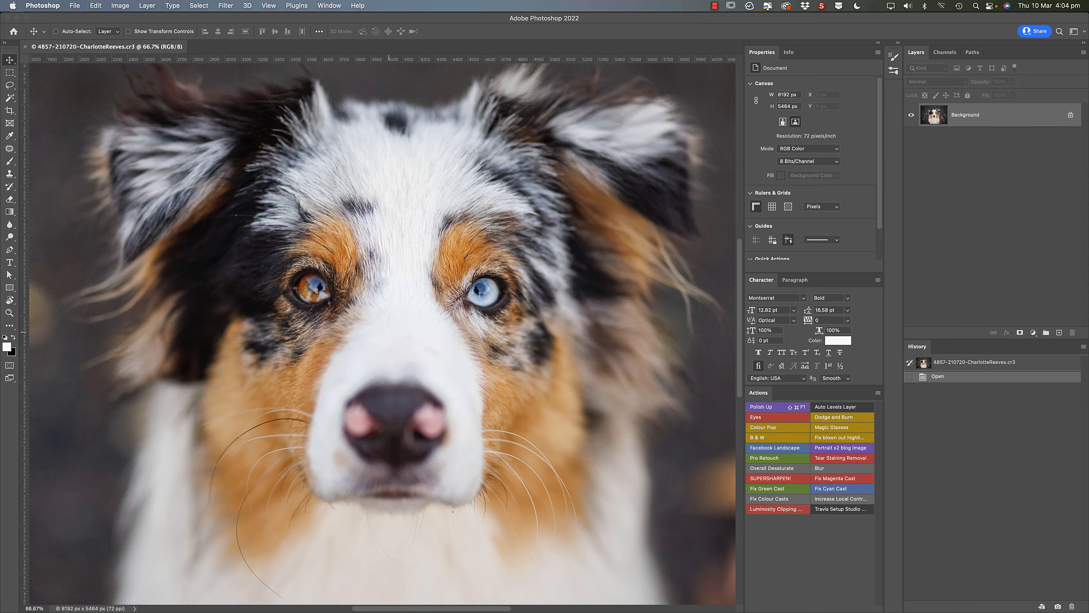
scroll(435, 236, "up", 3)
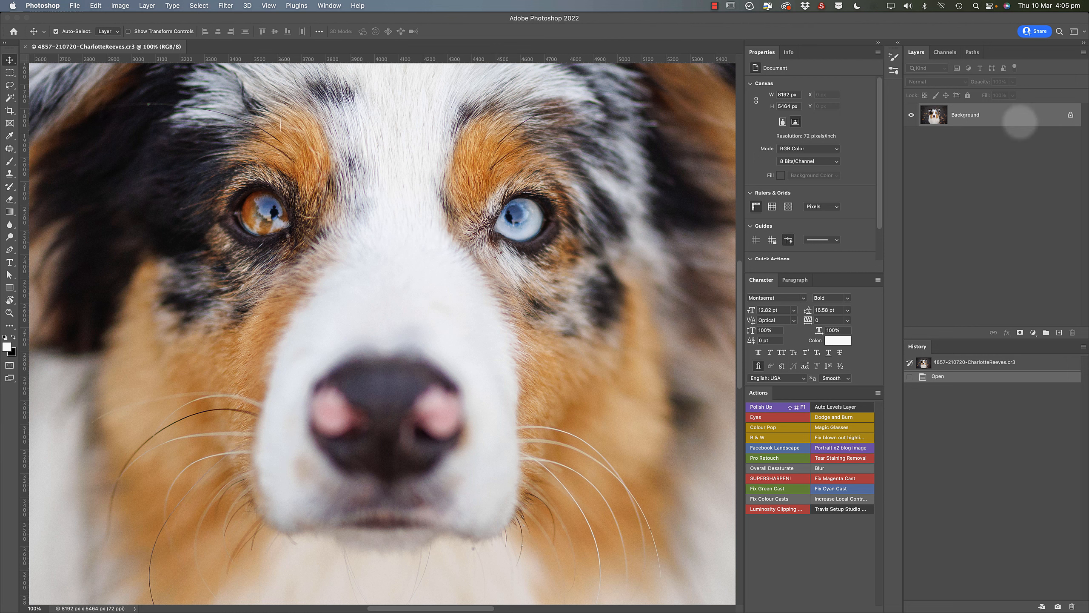
mouse_move(980, 115)
left_mouse_down()
mouse_move(1061, 221)
mouse_move(1059, 332)
left_mouse_up()
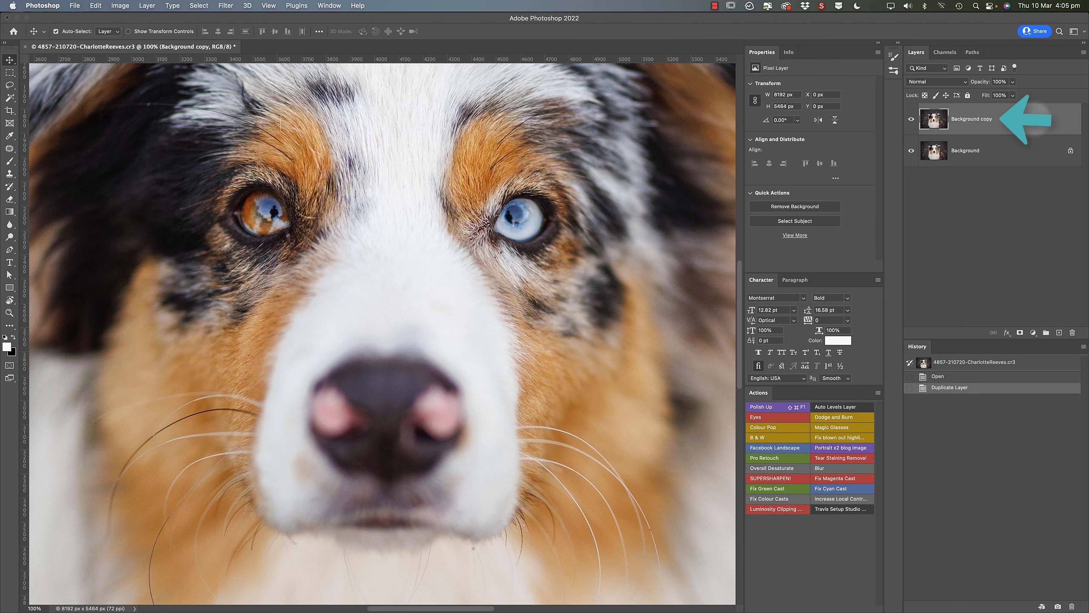
- Open the duplicated layer in the Topaz Sharpen AI filter
left_click(225, 5)
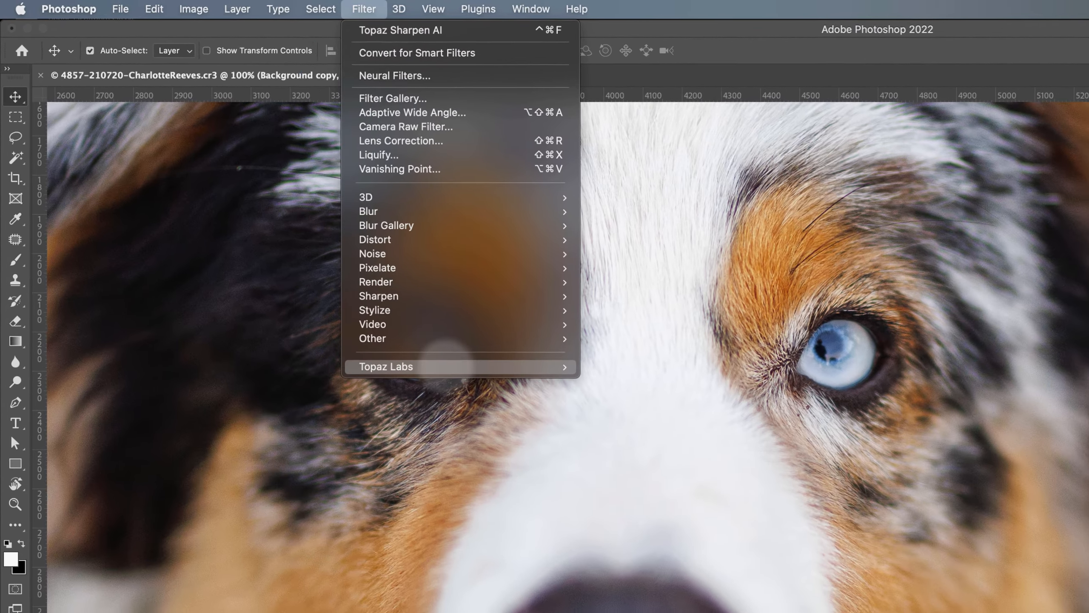
mouse_move(446, 367)
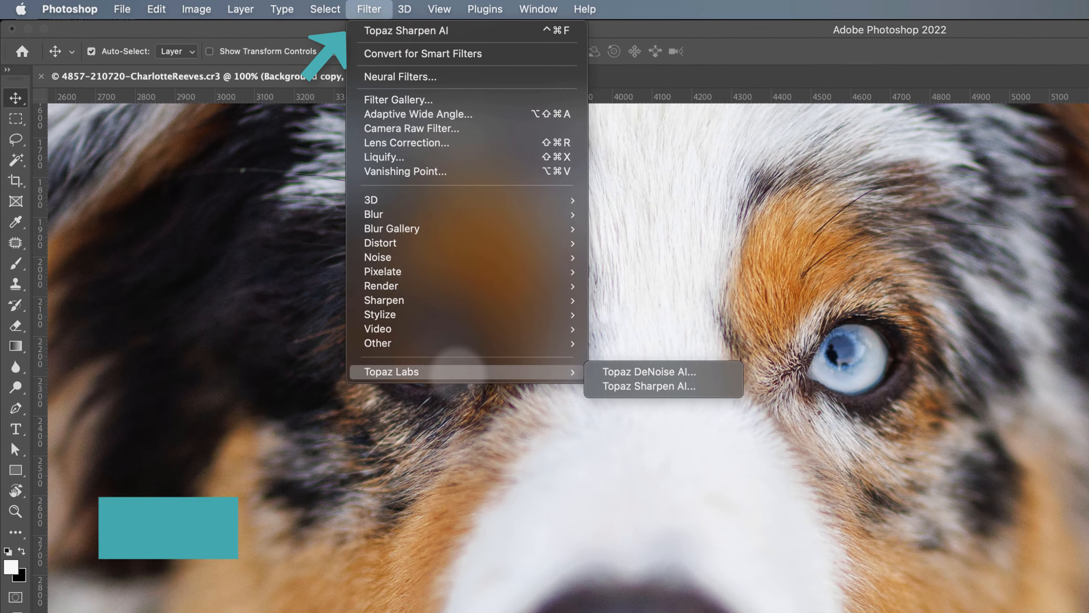
left_click(676, 387)
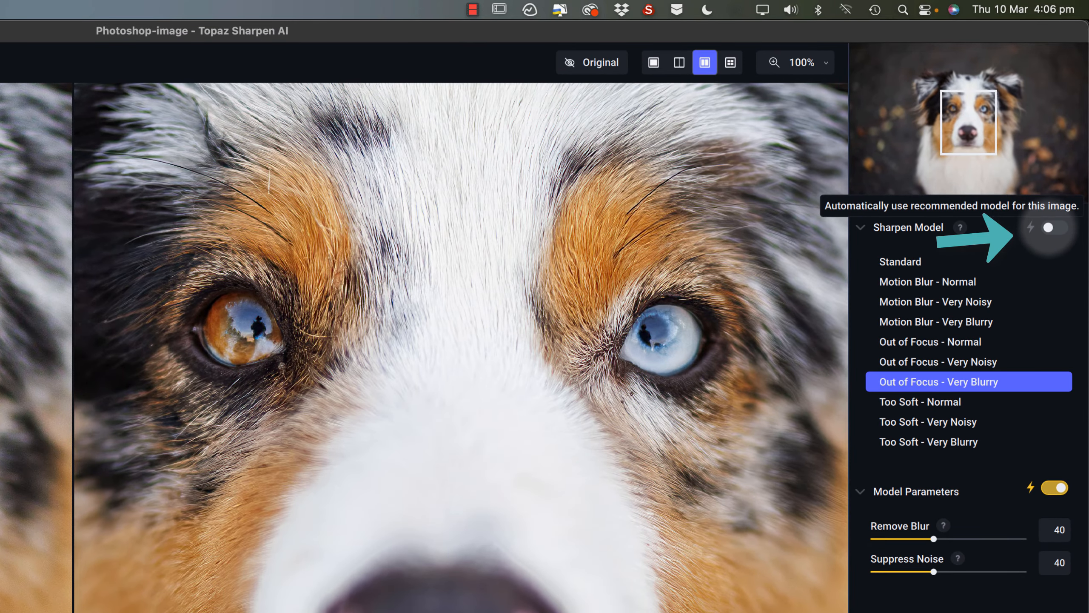
- Sharpen the layer with the Out of Focus - Very Blurry model and Remove Blur set to 72
left_click(1053, 229)
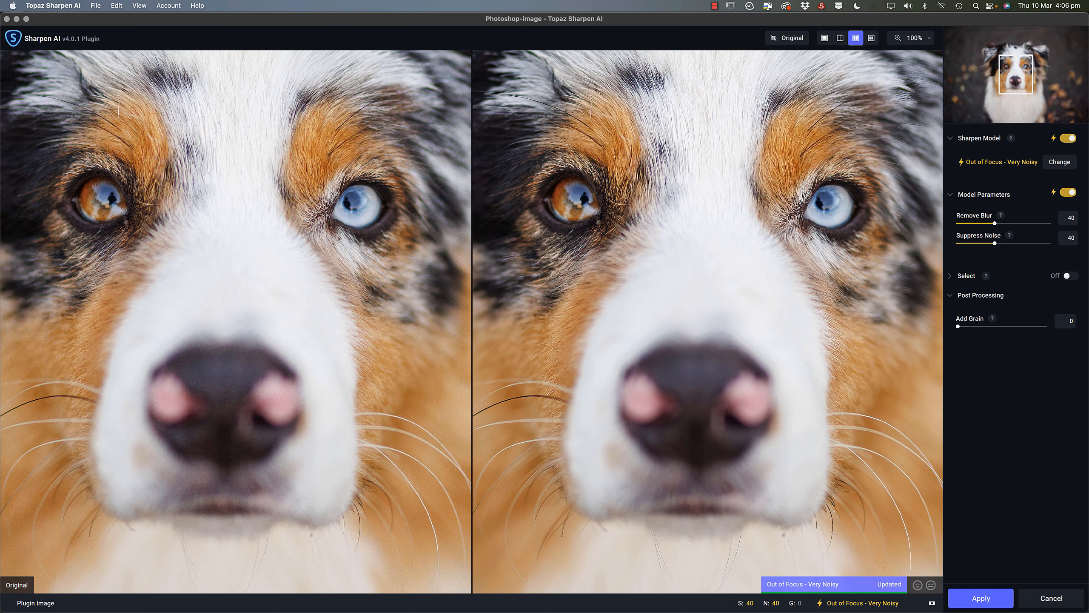
left_click(1059, 161)
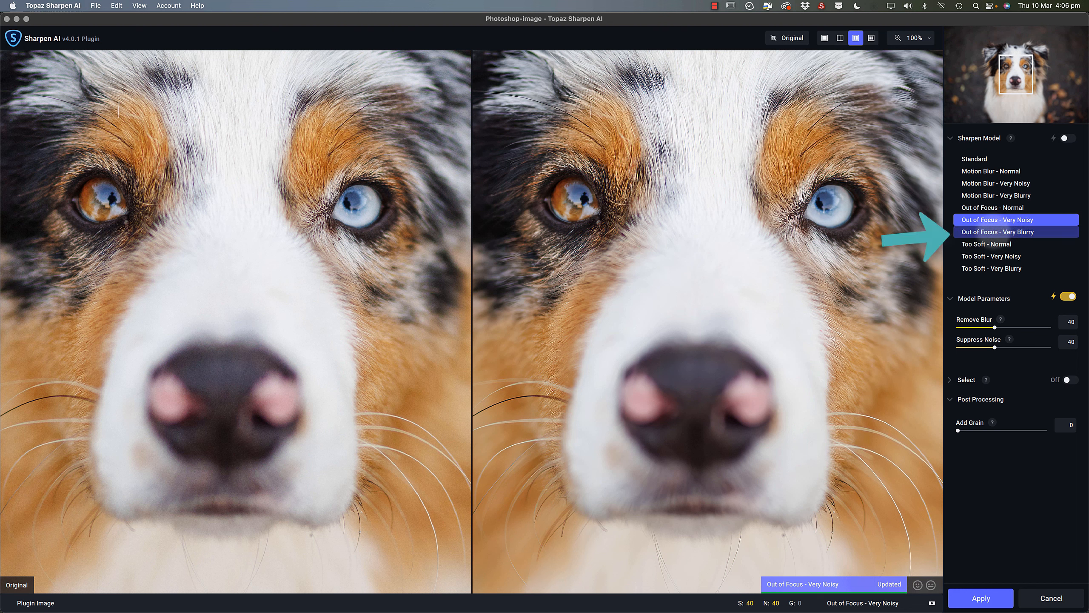
left_click(1000, 233)
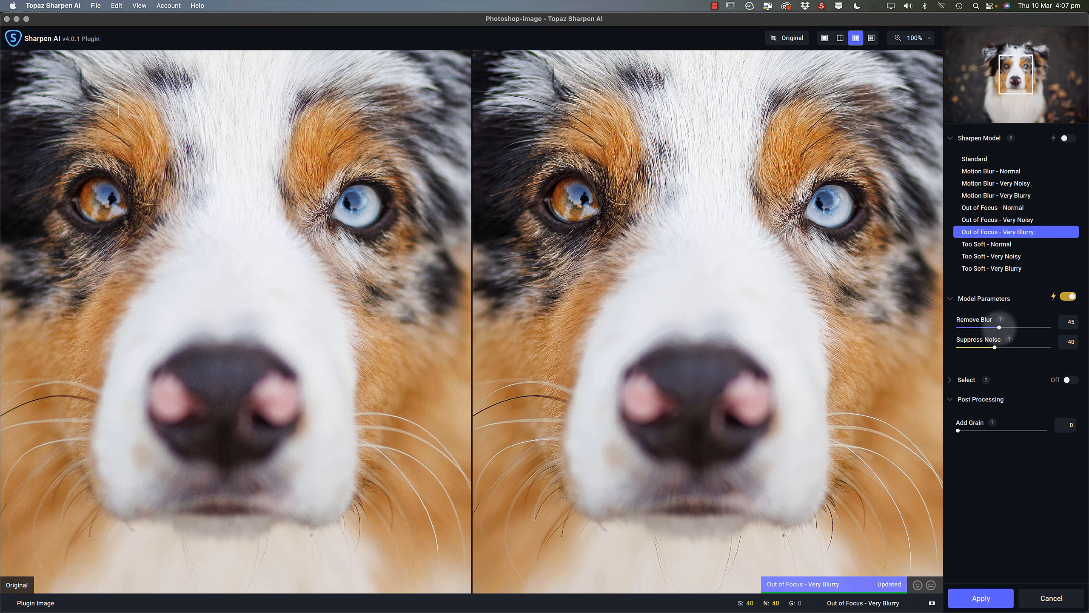
left_click_drag(999, 327, 1021, 327)
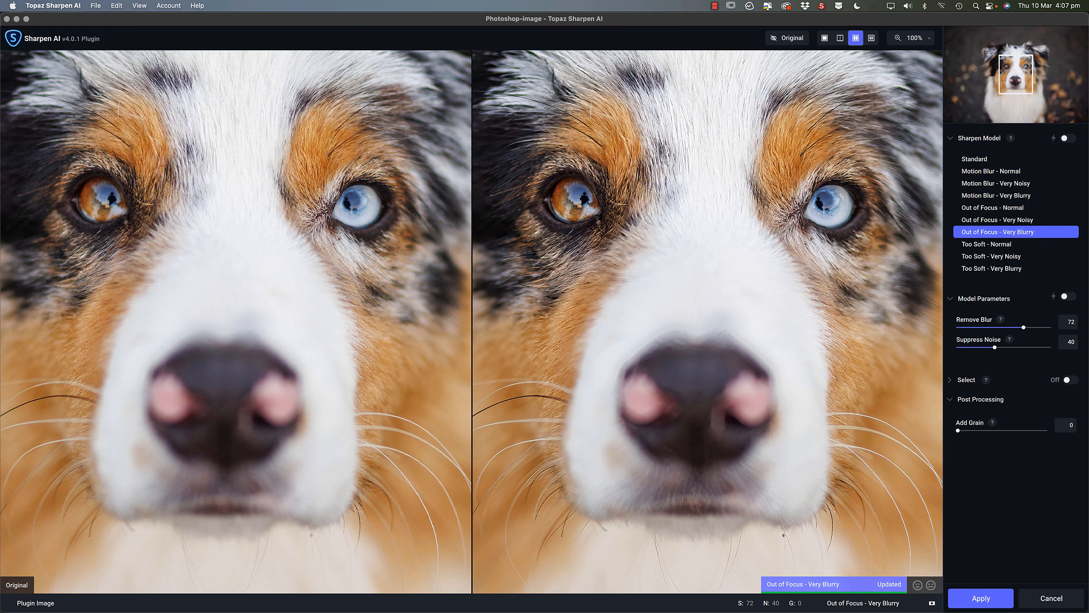
left_click(982, 598)
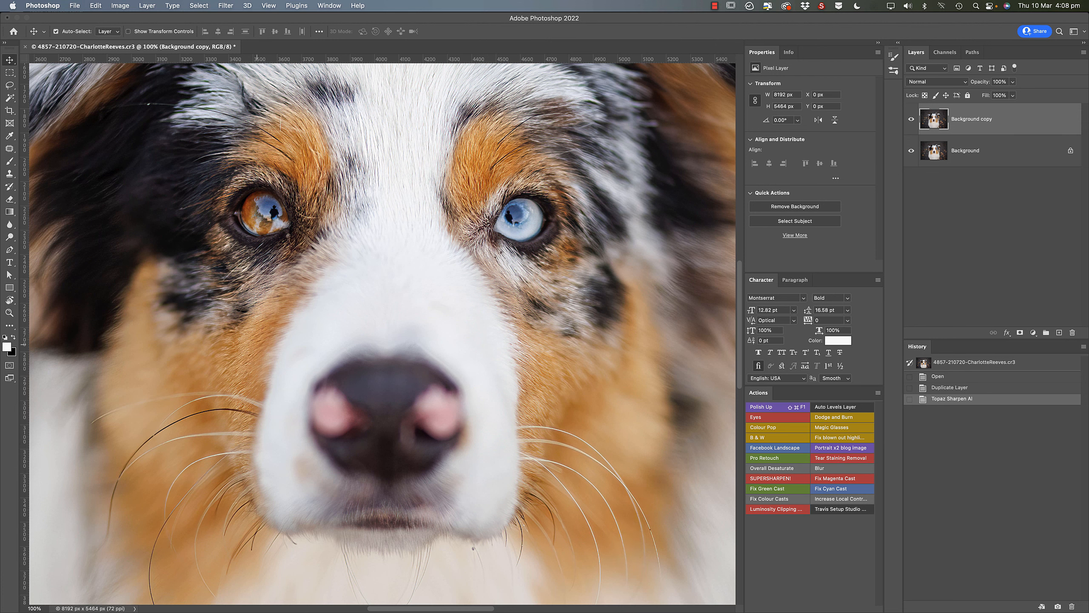
- Examine the sharpened layer across the chest, background, ears, forehead and eyes for unwanted sharpening away from the eyes
scroll(326, 455, "down", 5)
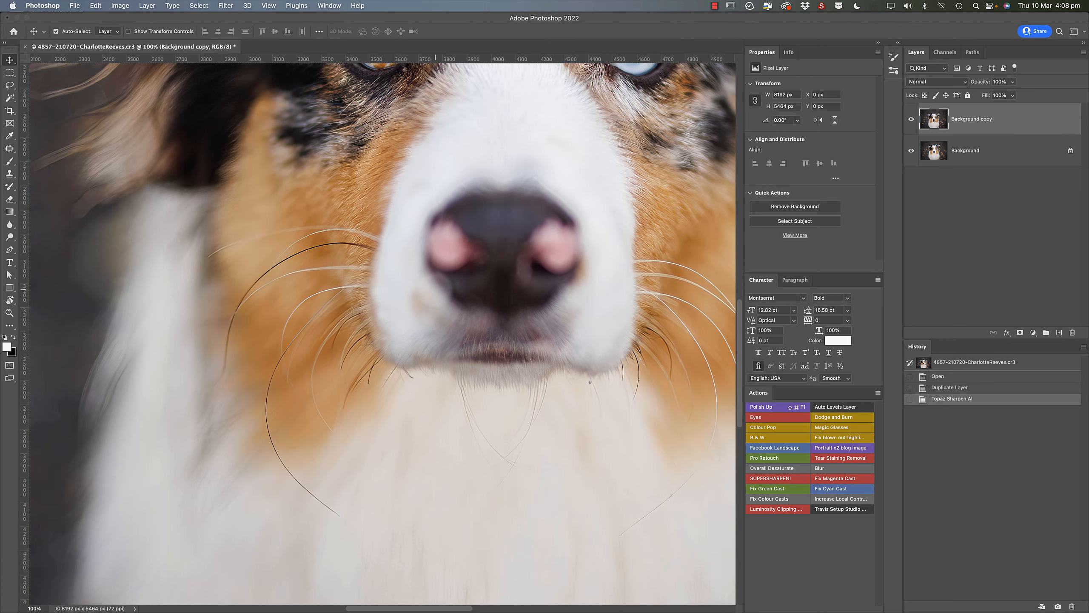
scroll(188, 371, "left", 10)
scroll(394, 279, "up", 5)
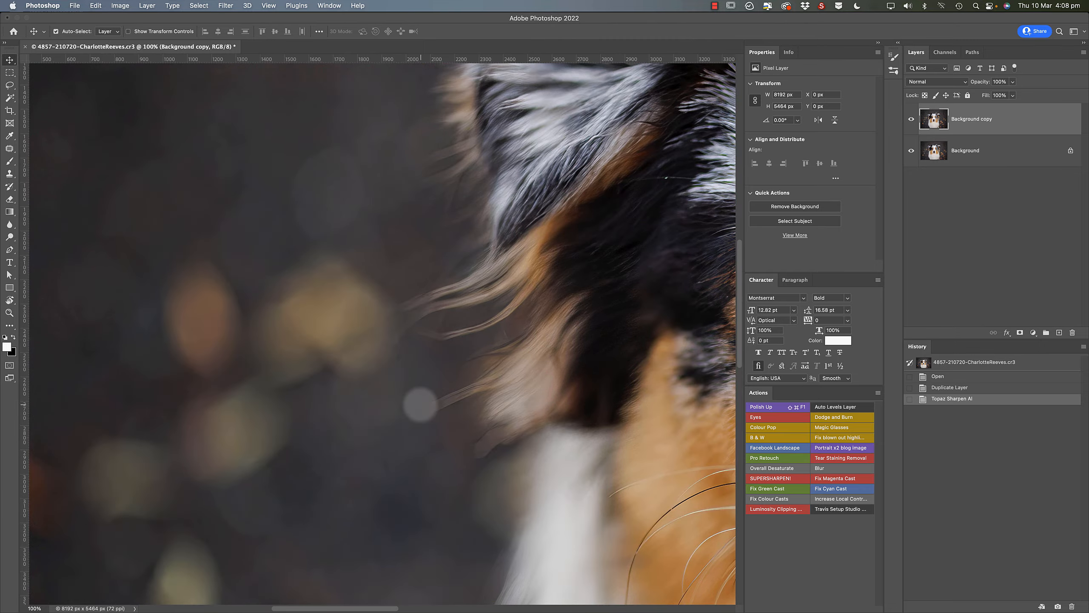
scroll(466, 320, "right", 8)
scroll(533, 363, "right", 10)
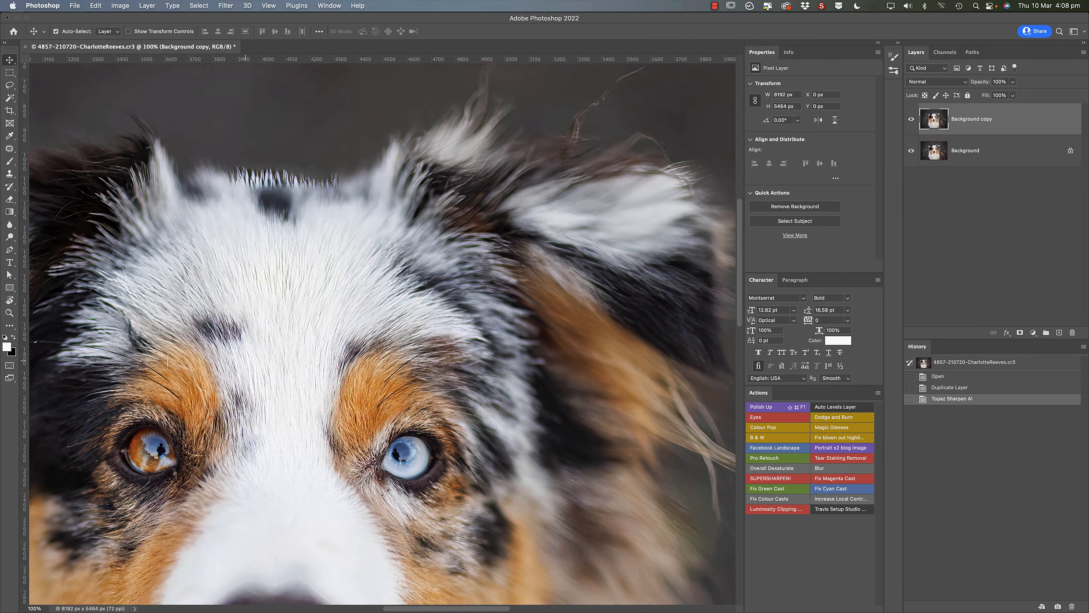
scroll(395, 421, "down", 5)
scroll(396, 421, "left", 5)
scroll(382, 331, "left", 3)
scroll(382, 330, "up", 2)
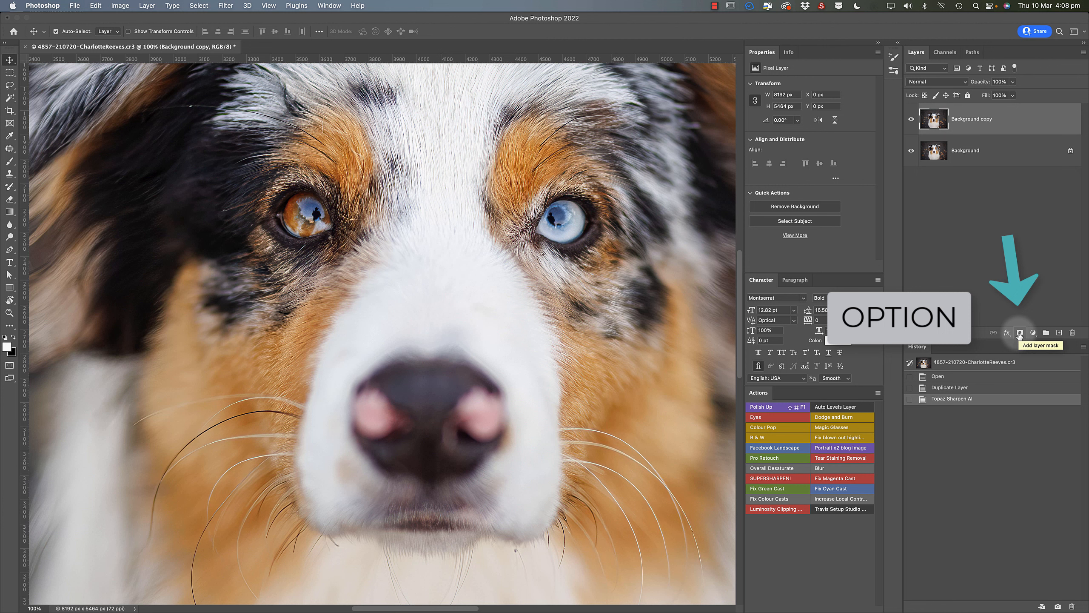
- Hide the sharpened layer with a black layer mask and set up a soft brush with 0% hardness
left_click(1020, 333, "alt")
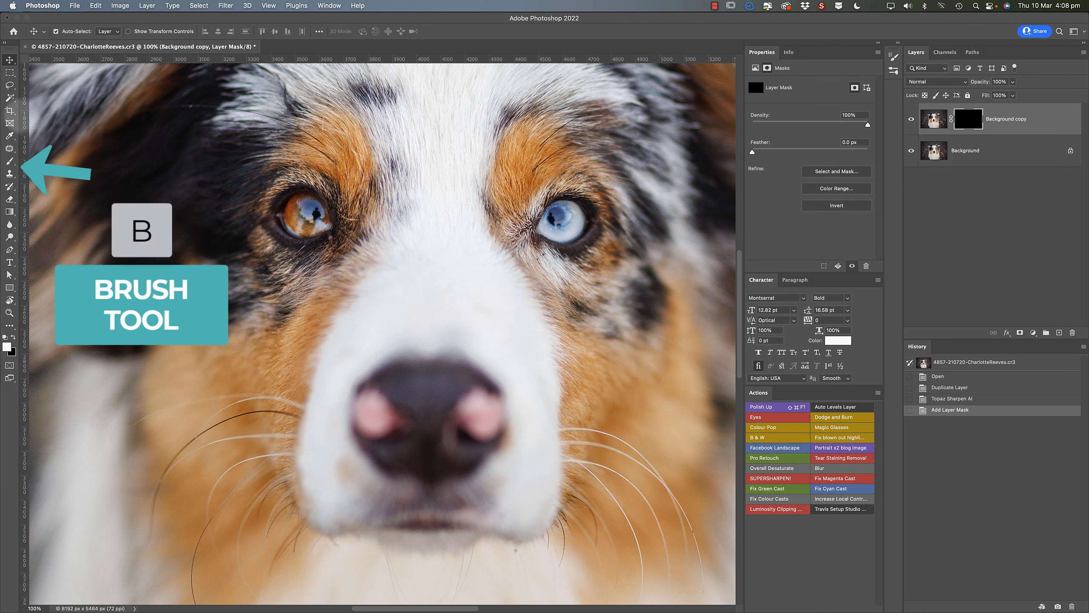
key("b")
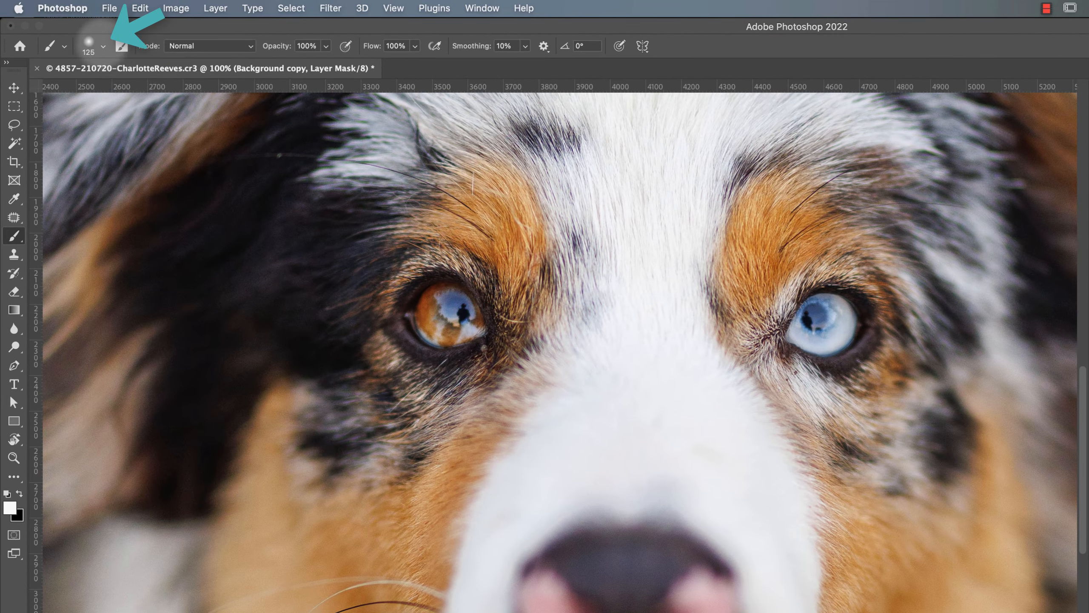
left_click(102, 44)
mouse_move(81, 123)
left_mouse_down()
mouse_move(202, 129)
mouse_move(81, 127)
left_mouse_up()
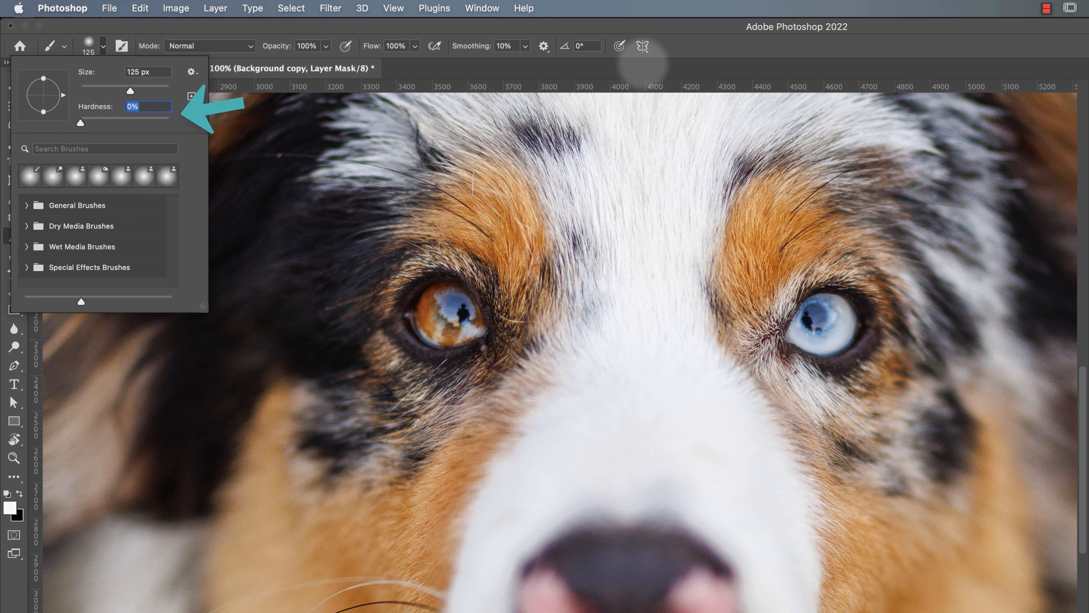
key("Return")
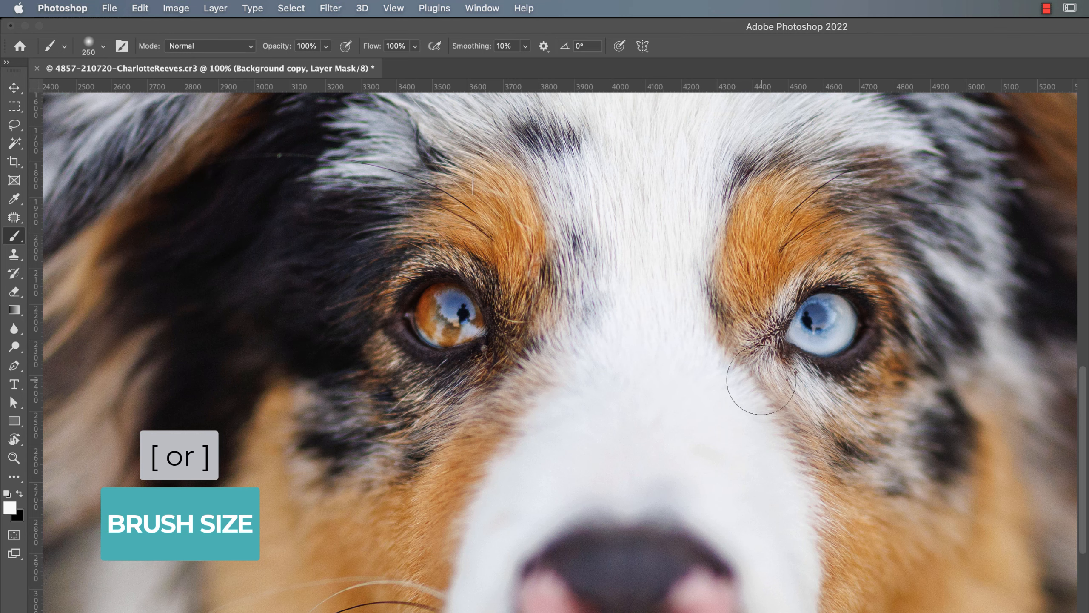
- Resize the brush to 125 px to suit the dog's blue eye
key("bracketright")
key("bracketright")
key("bracketright")
key("bracketleft")
key("bracketleft")
key("bracketleft")
key("bracketleft")
key("bracketleft")
key("bracketleft")
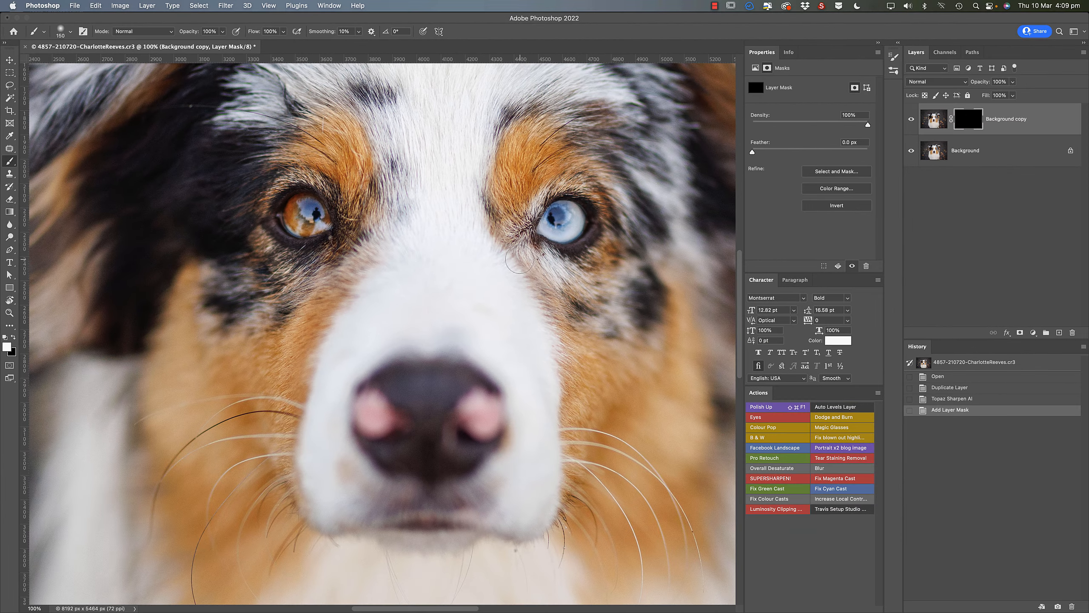
key("super+equal")
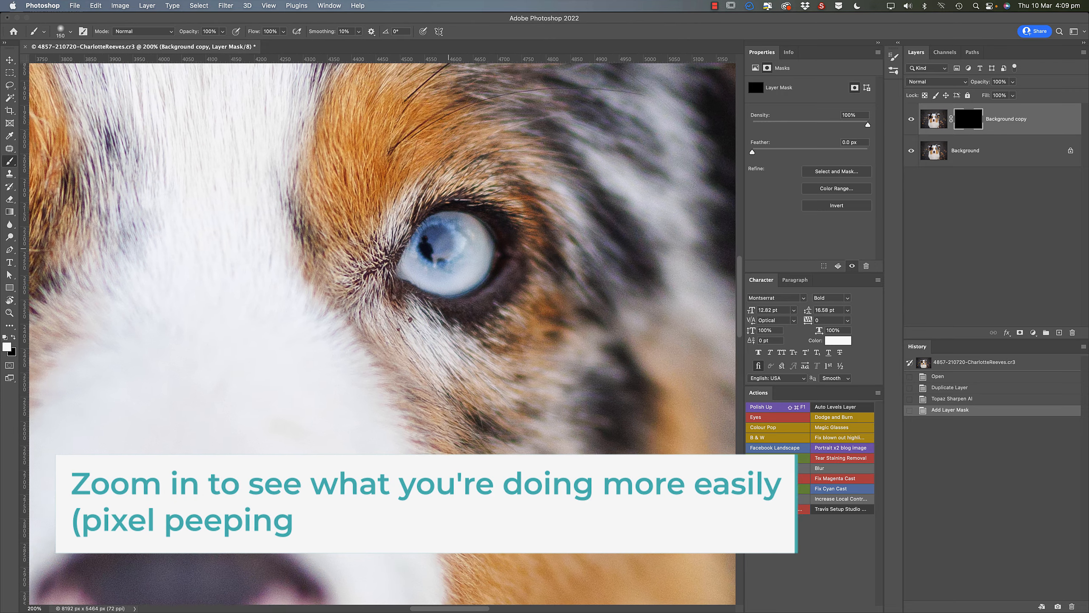
left_click_drag(448, 248, 442, 249)
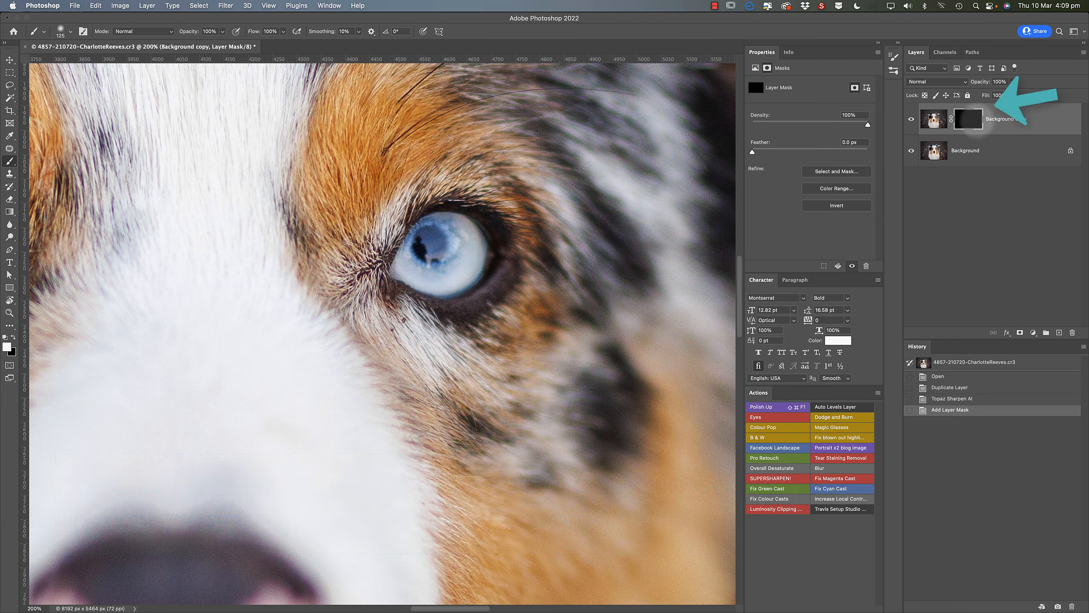
- Paint white on the Background copy's layer mask to reveal the sharpening over the blue eye and around its rim
left_click(934, 115)
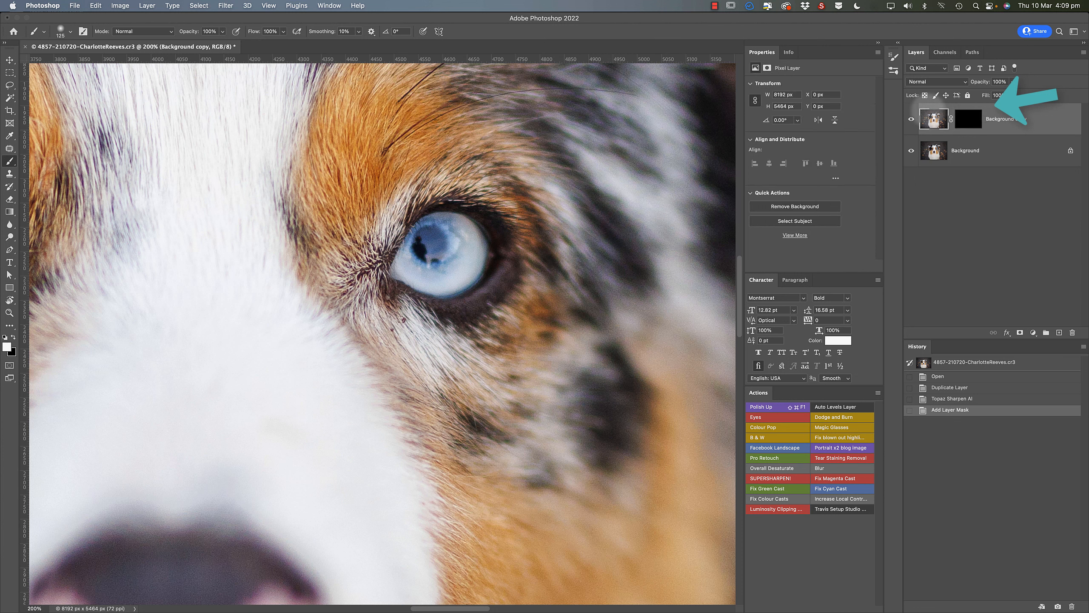
left_click(969, 118)
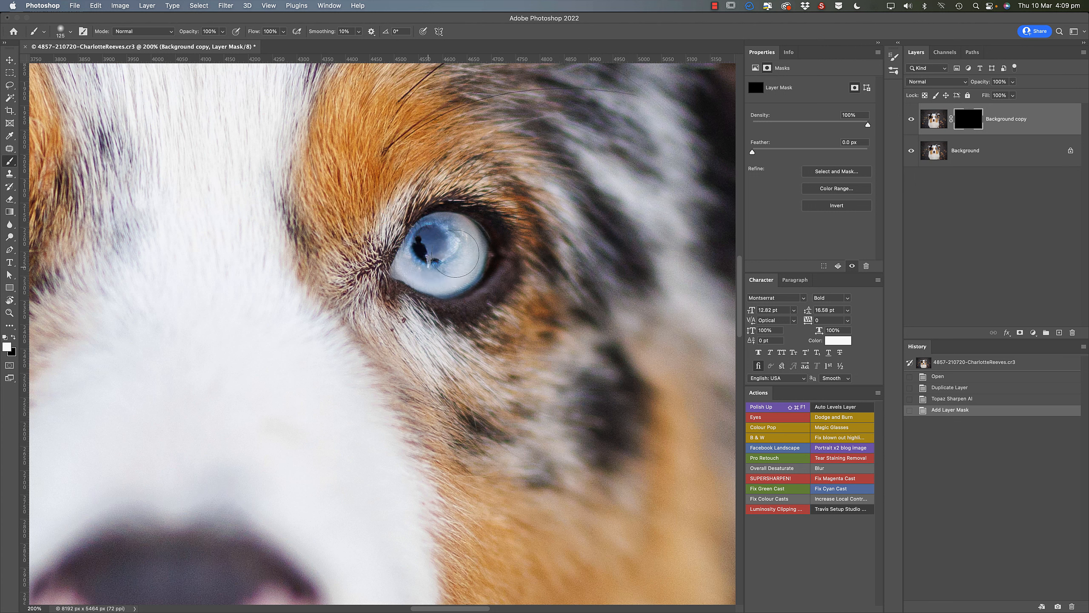
left_click(453, 250)
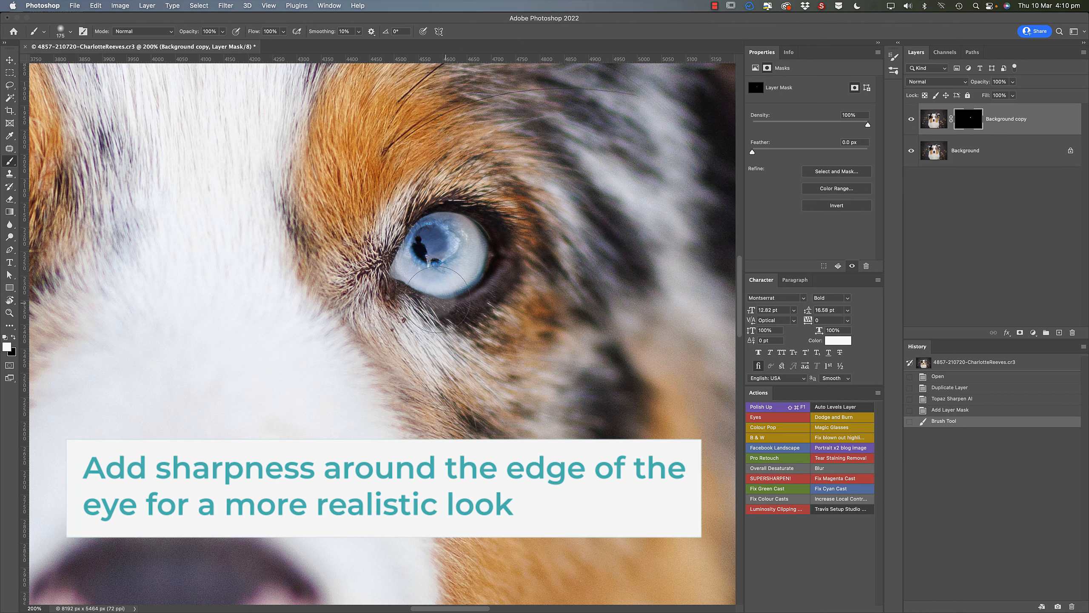
mouse_move(438, 300)
left_mouse_down()
mouse_move(415, 282)
mouse_move(472, 291)
mouse_move(436, 264)
mouse_move(461, 227)
mouse_move(475, 230)
mouse_move(485, 264)
mouse_move(489, 240)
mouse_move(493, 274)
mouse_move(458, 301)
left_mouse_up()
left_click_drag(470, 264, 444, 261)
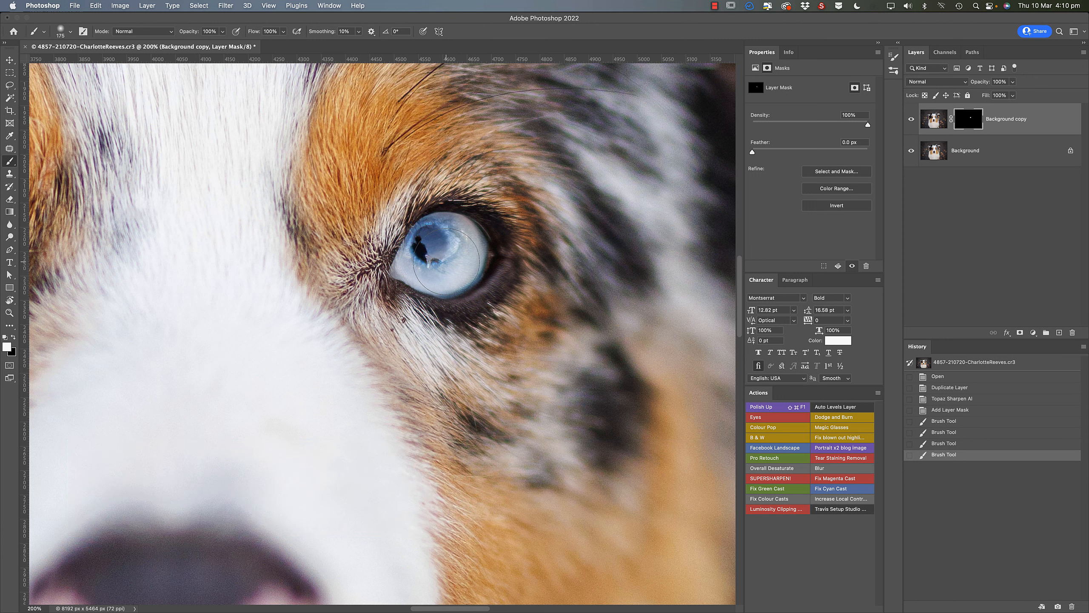
- Paint the mask over the amber eye to reveal the sharpening there
scroll(446, 261, "left", 15)
scroll(476, 254, "up", 2)
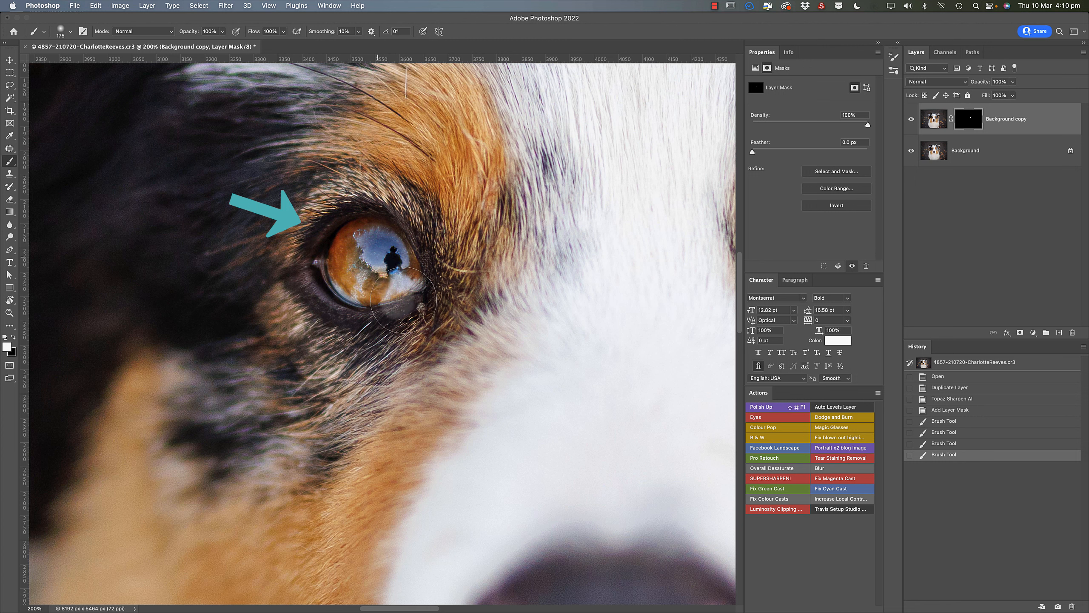
mouse_move(384, 243)
left_mouse_down()
mouse_move(370, 278)
mouse_move(338, 277)
left_mouse_up()
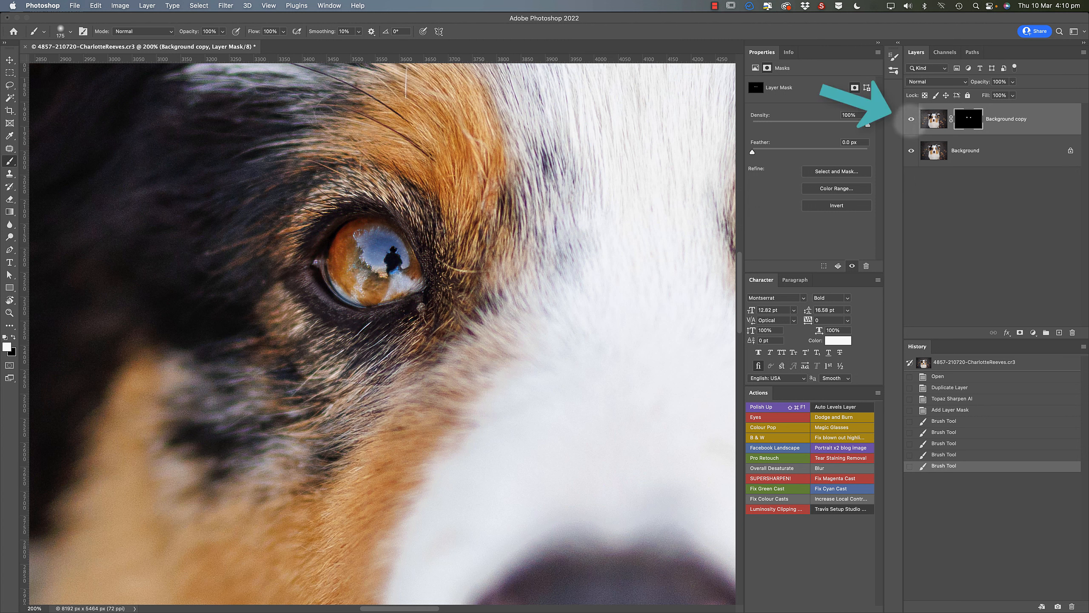
- Compare the eyes with the sharpened layer hidden and shown, first close up on the amber eye and again with both eyes in view
left_click(912, 124)
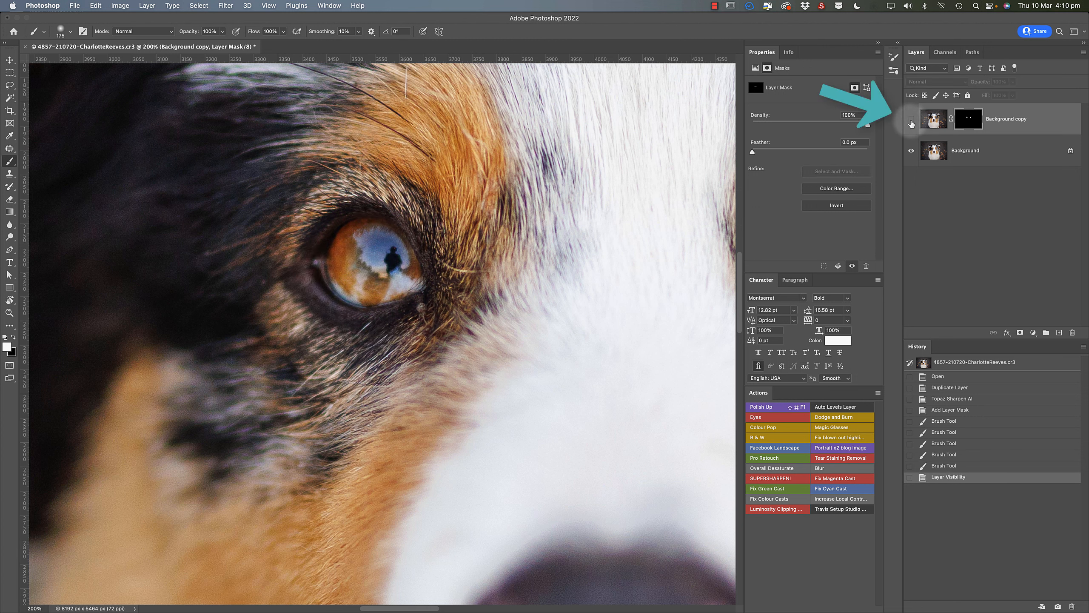
left_click(912, 123)
left_click(912, 124)
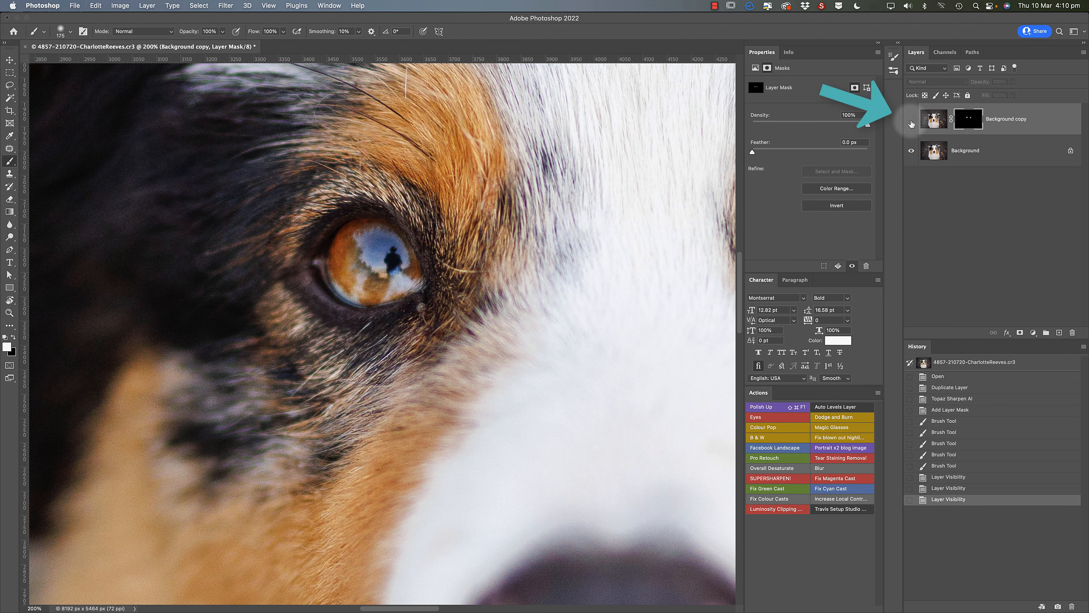
left_click(911, 124)
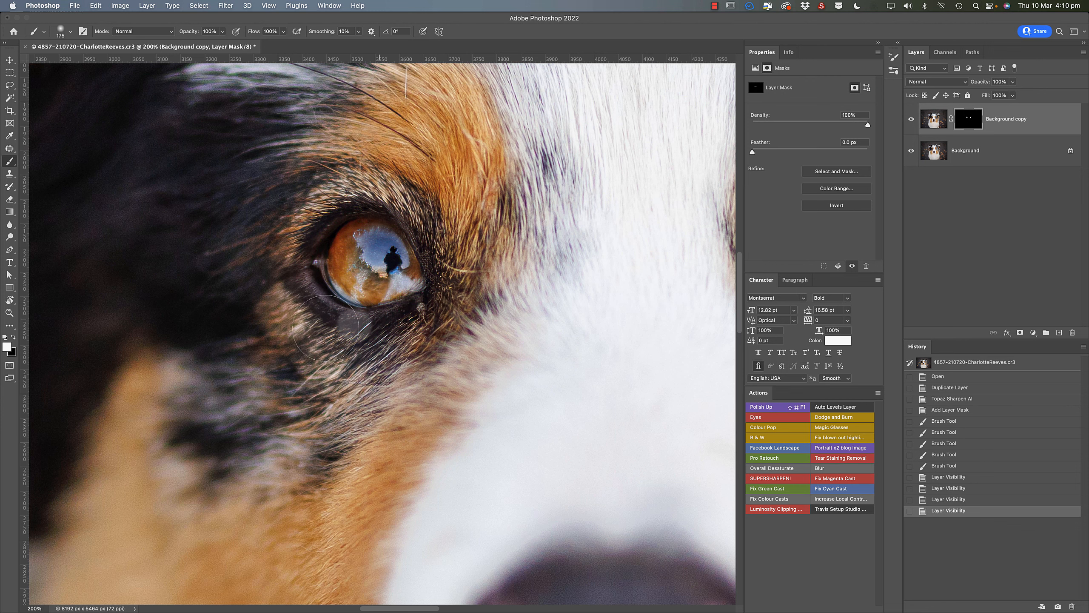
key("super+minus")
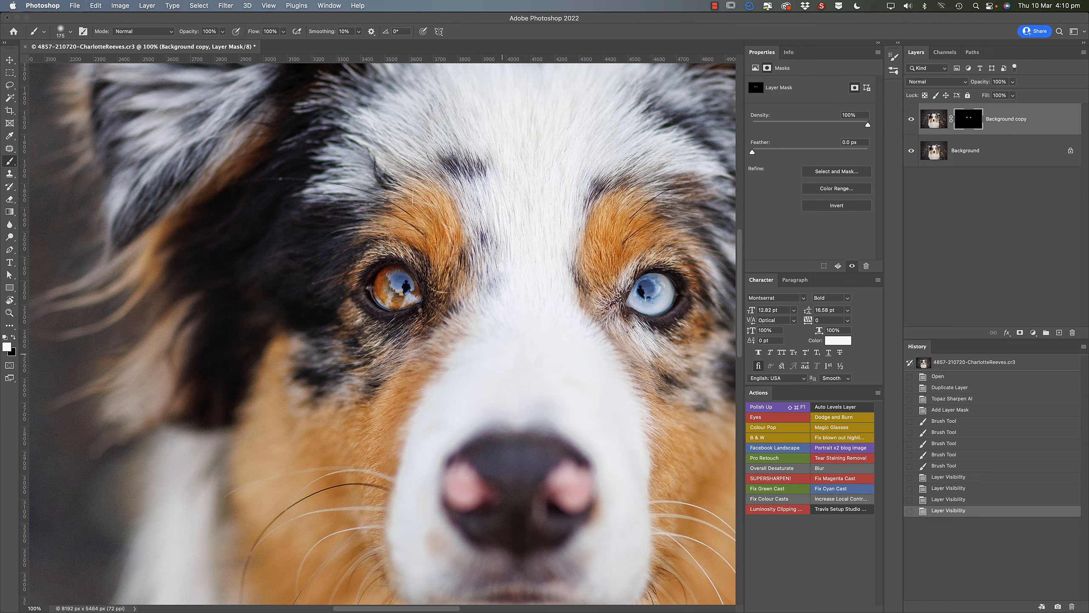
left_click_drag(500, 357, 383, 302)
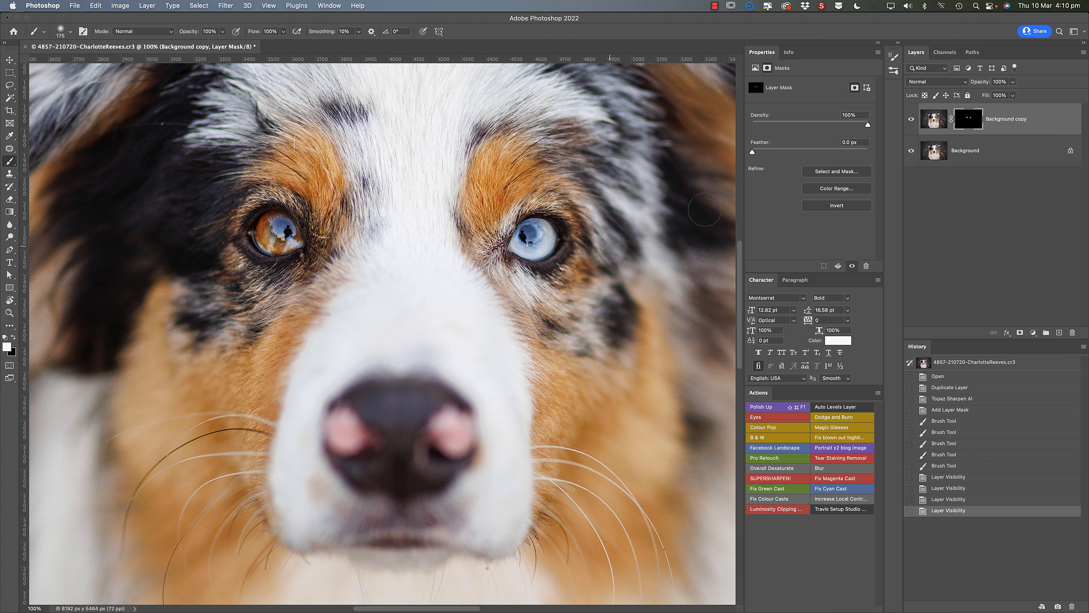
left_click(912, 122)
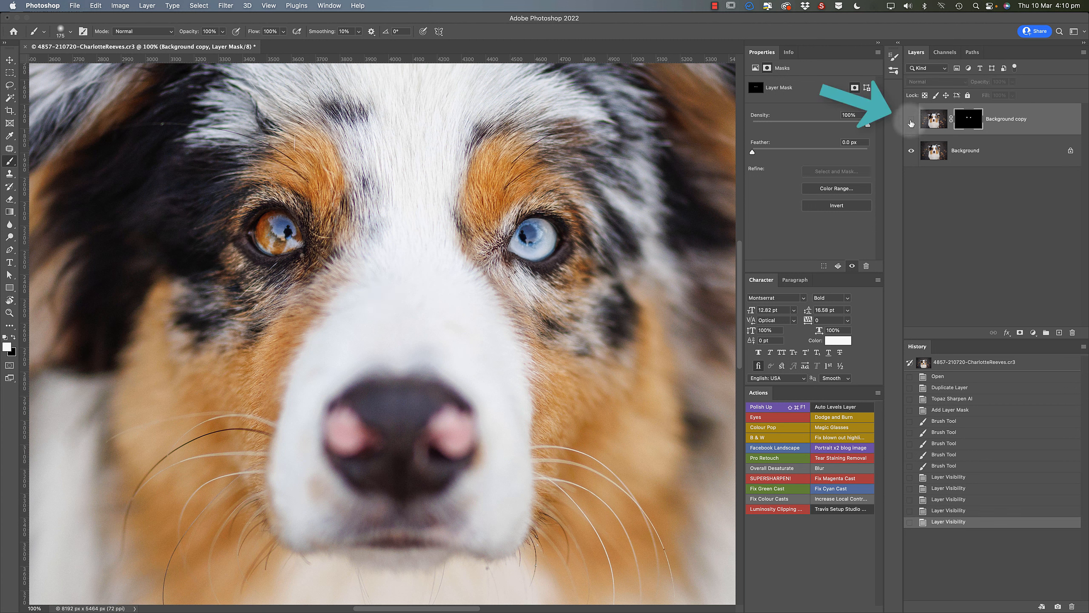
left_click(911, 121)
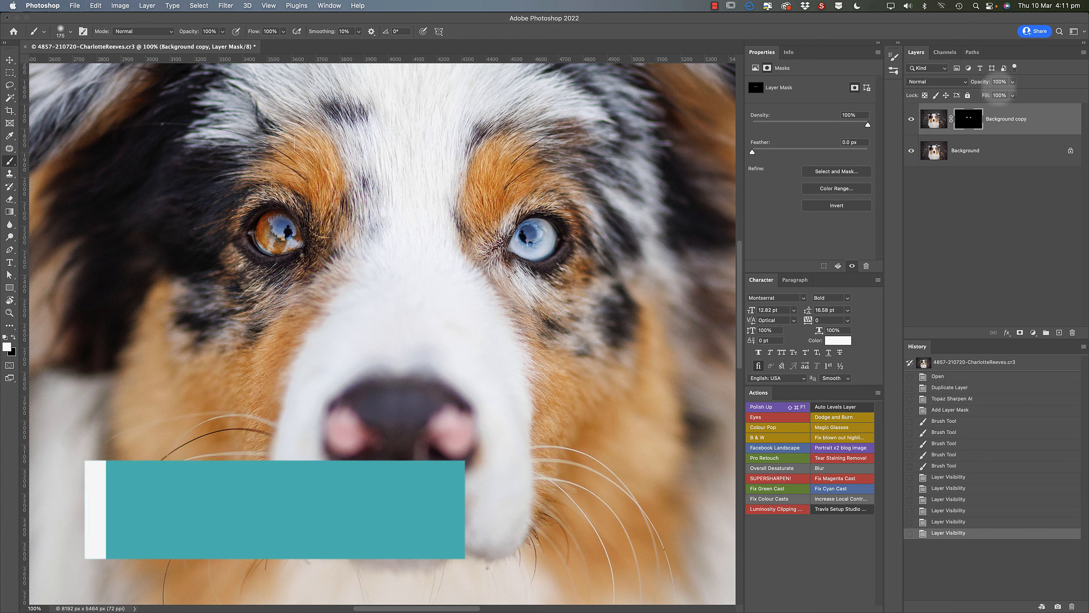
- Try varying the sharpened layer's opacity and leave it at 100%
left_click(1013, 82)
mouse_move(1013, 93)
left_mouse_down()
mouse_move(998, 94)
mouse_move(1023, 94)
left_mouse_up()
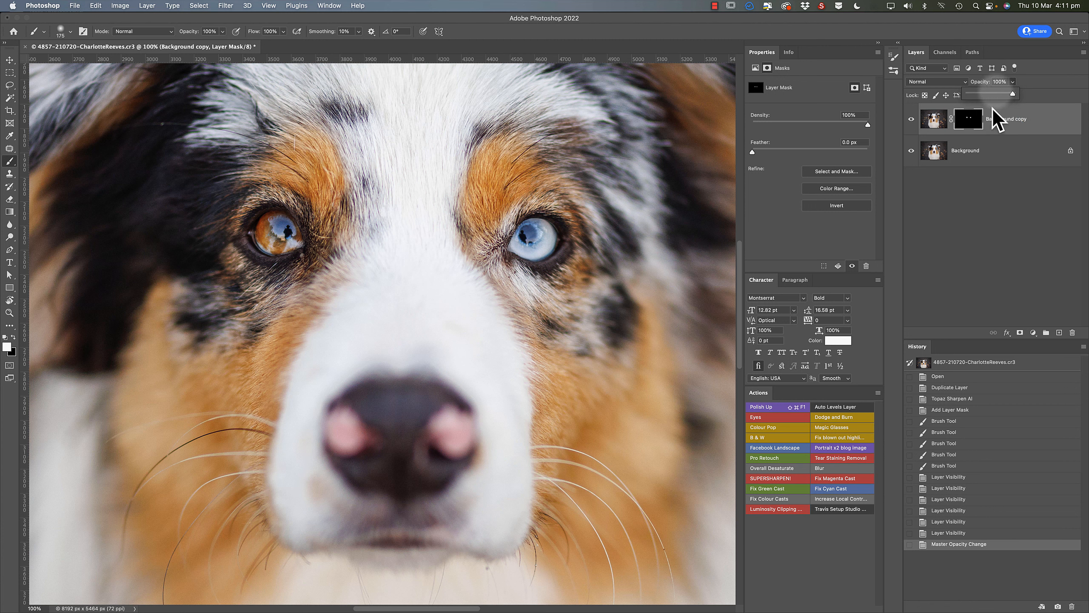
left_click(998, 216)
- Select the Background layer and view the whole portrait
left_click(995, 154)
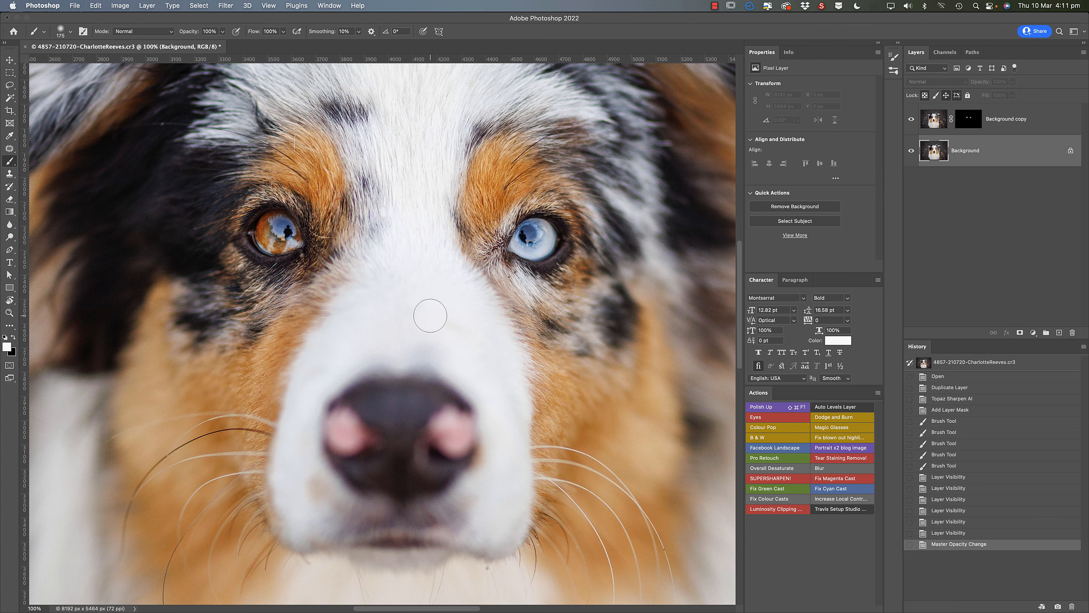
left_click(348, 311, "alt")
left_click(348, 311, "alt")
left_click(347, 311, "alt")
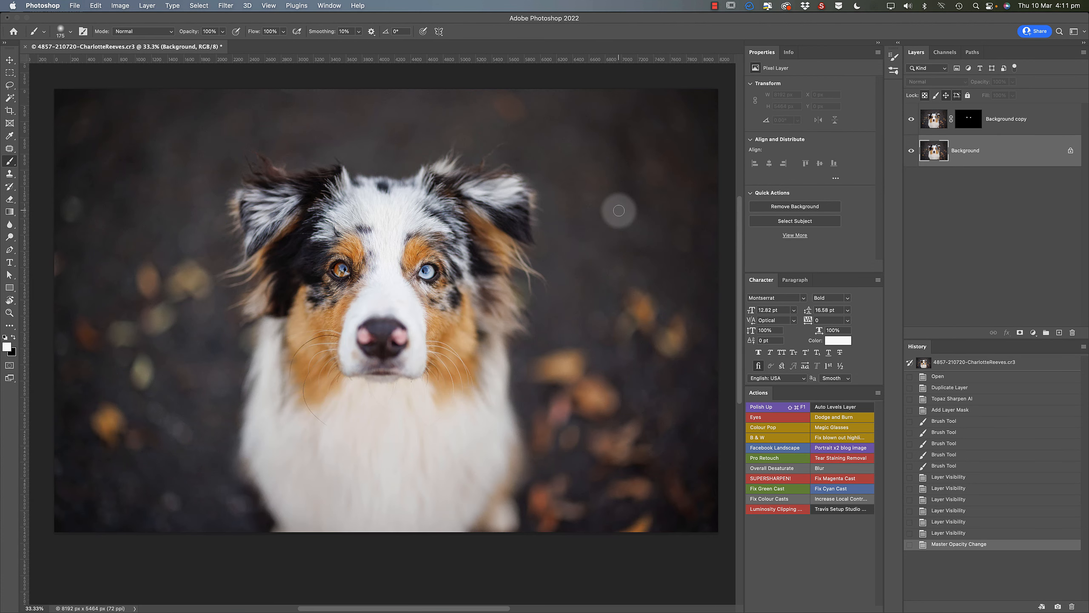